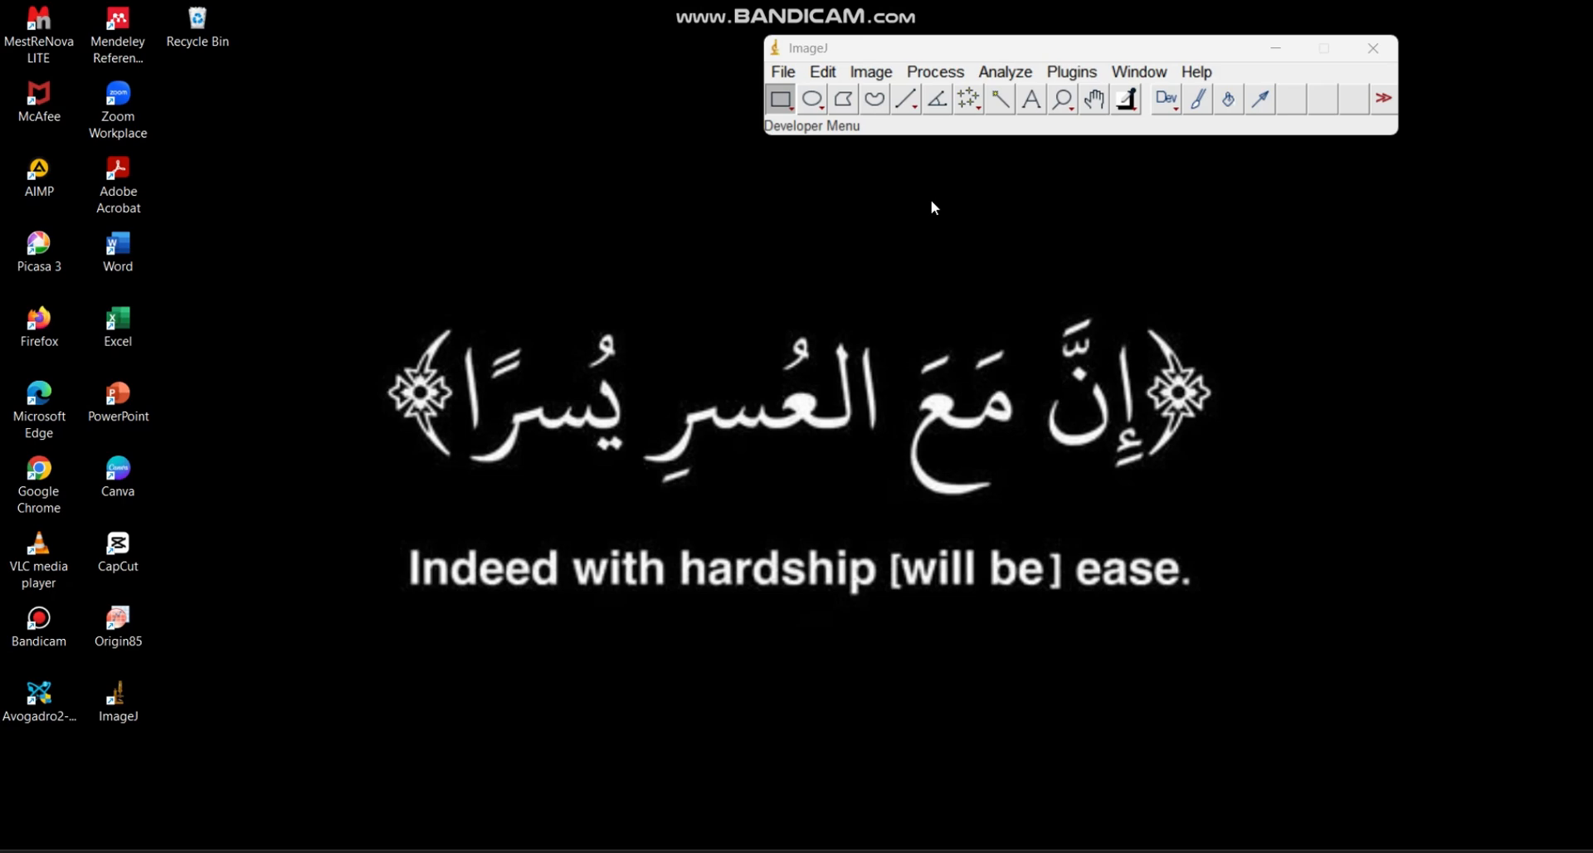
Step: Open the image SEM 2425 - 2 from the teknik mikroskopi folder
left_click(774, 73)
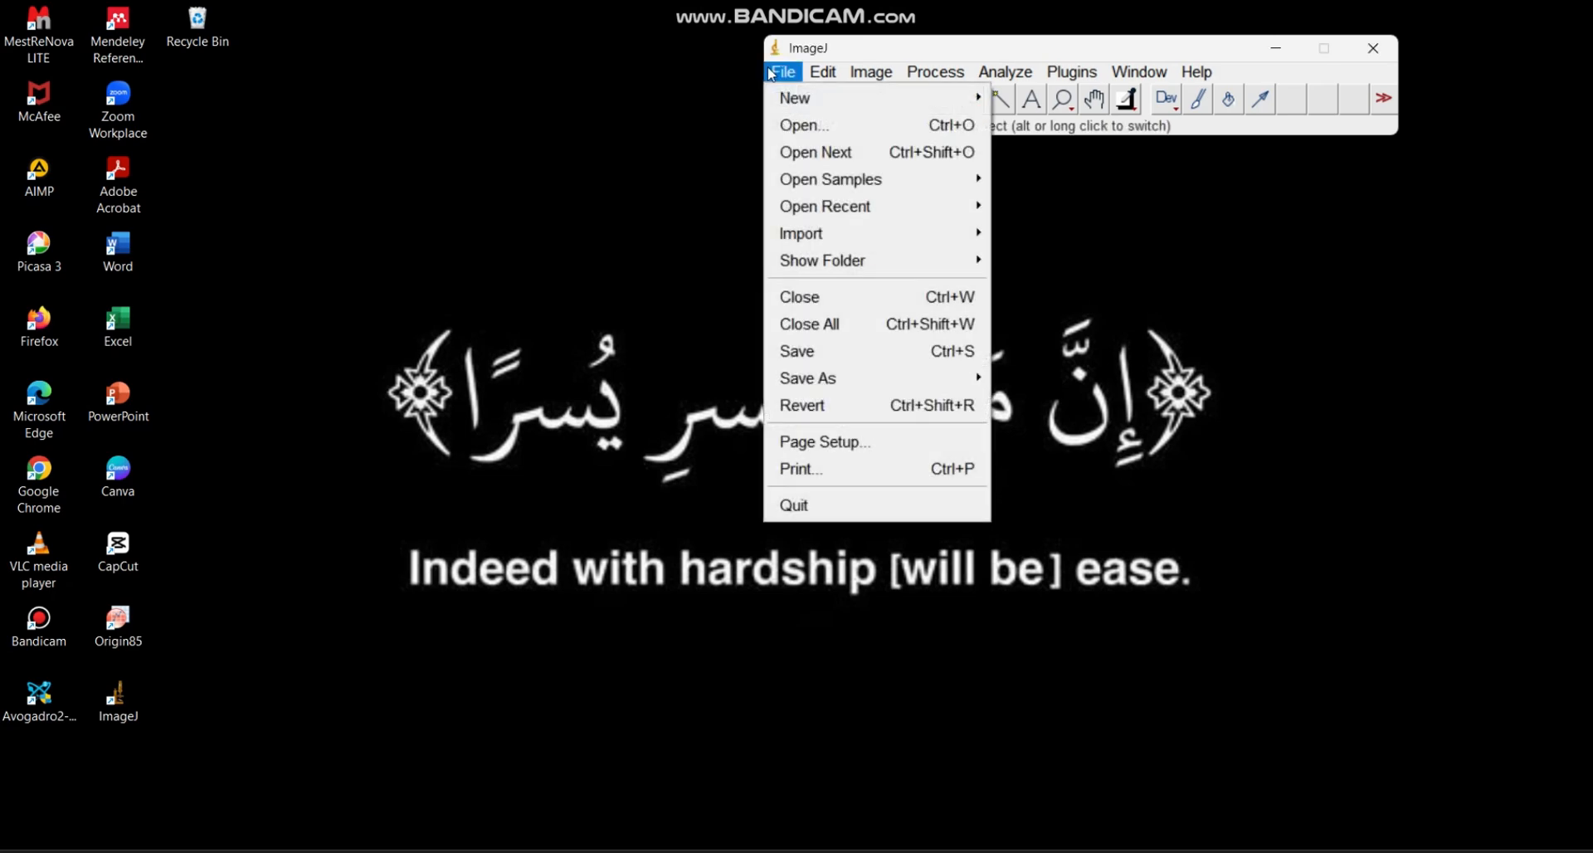
left_click(807, 126)
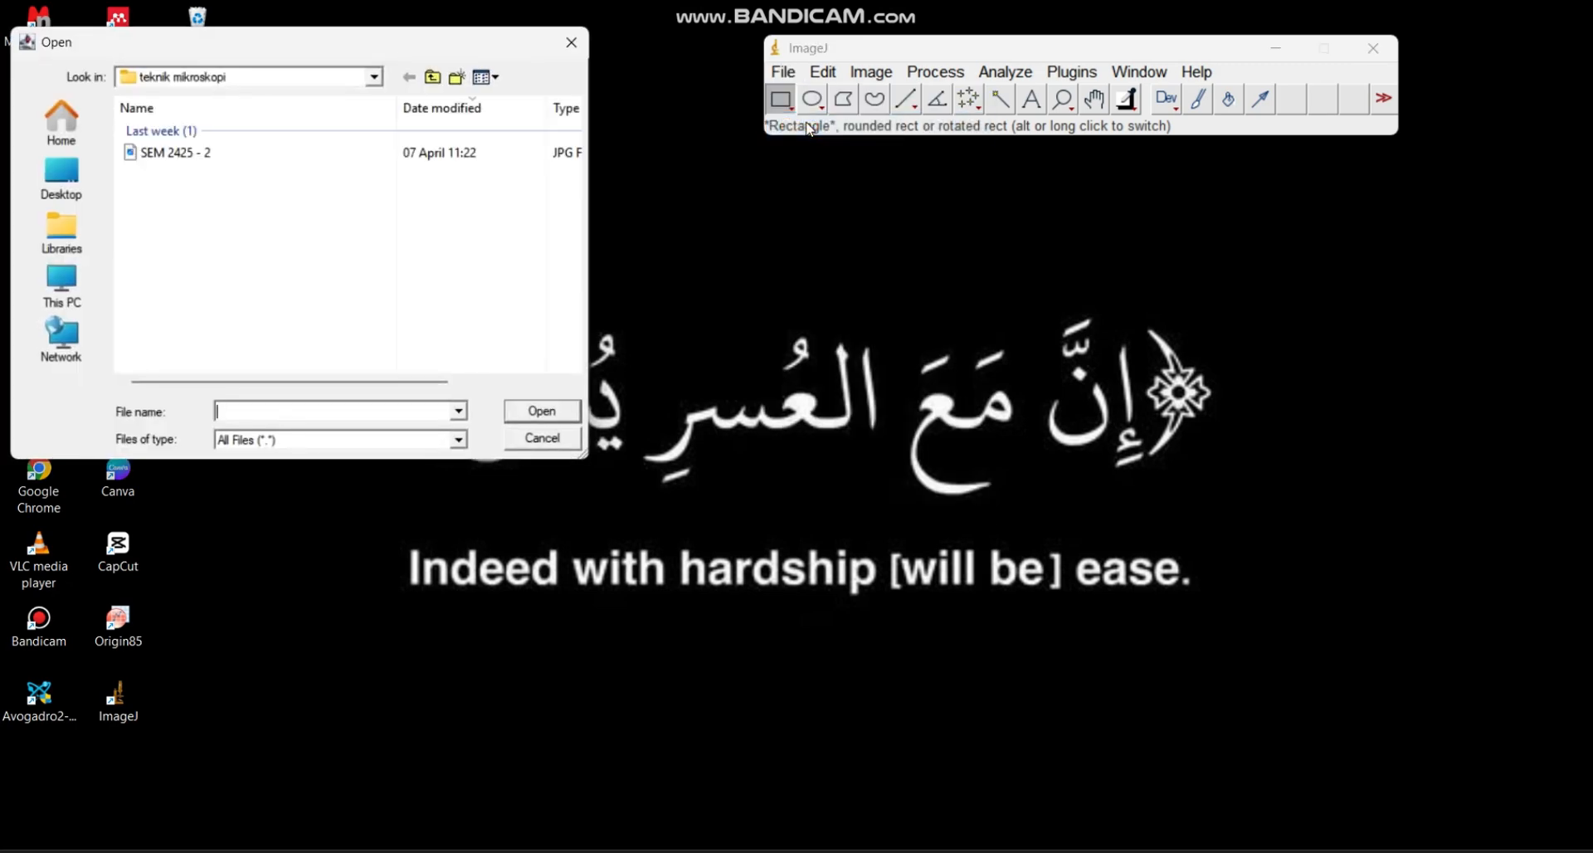
left_click(332, 152)
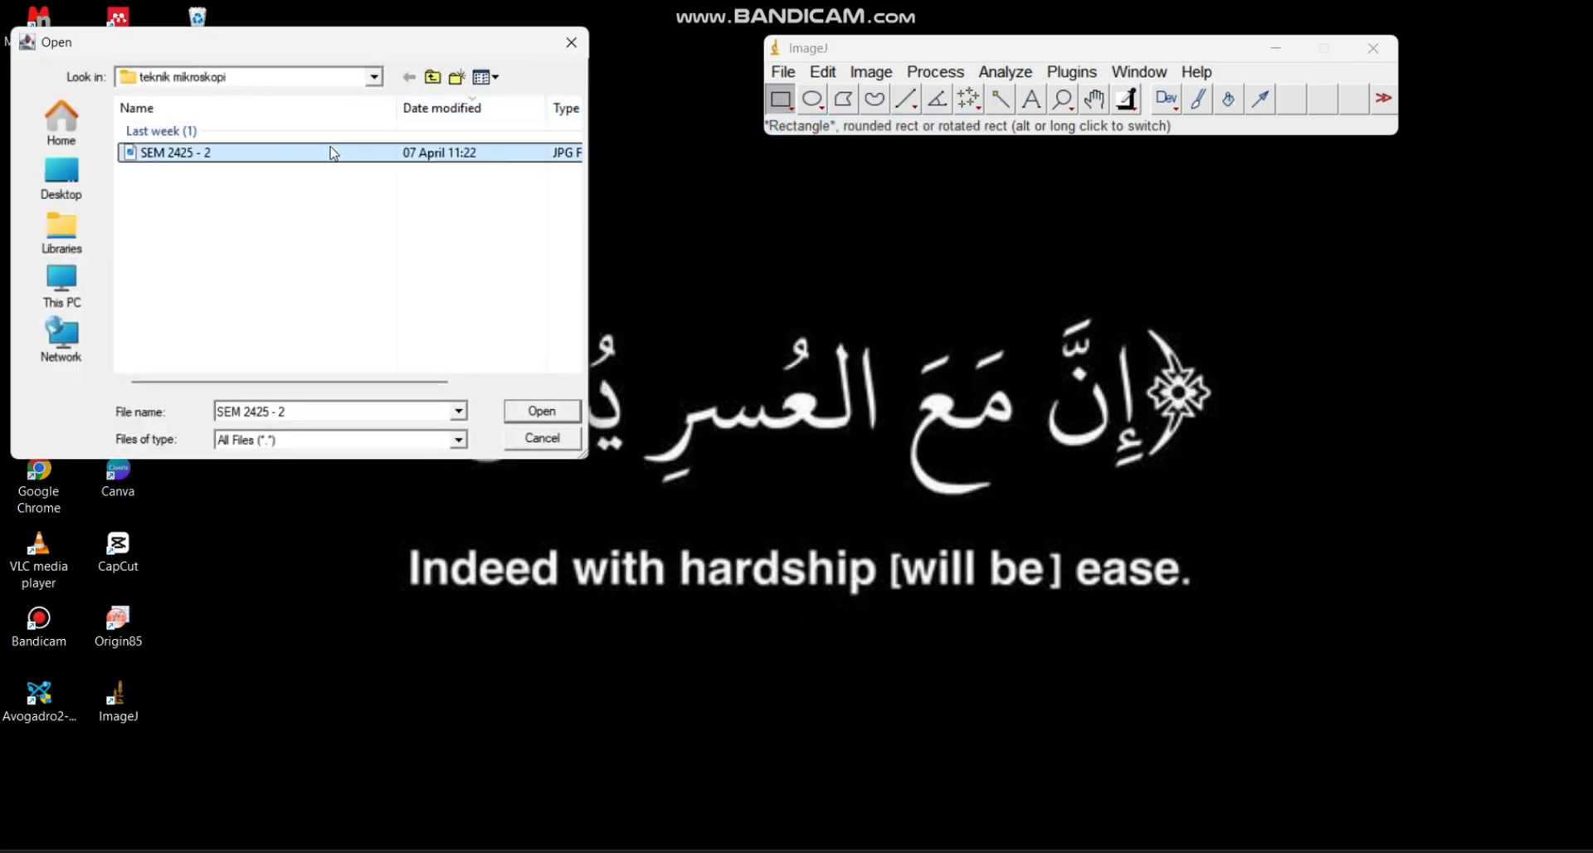
left_click(535, 411)
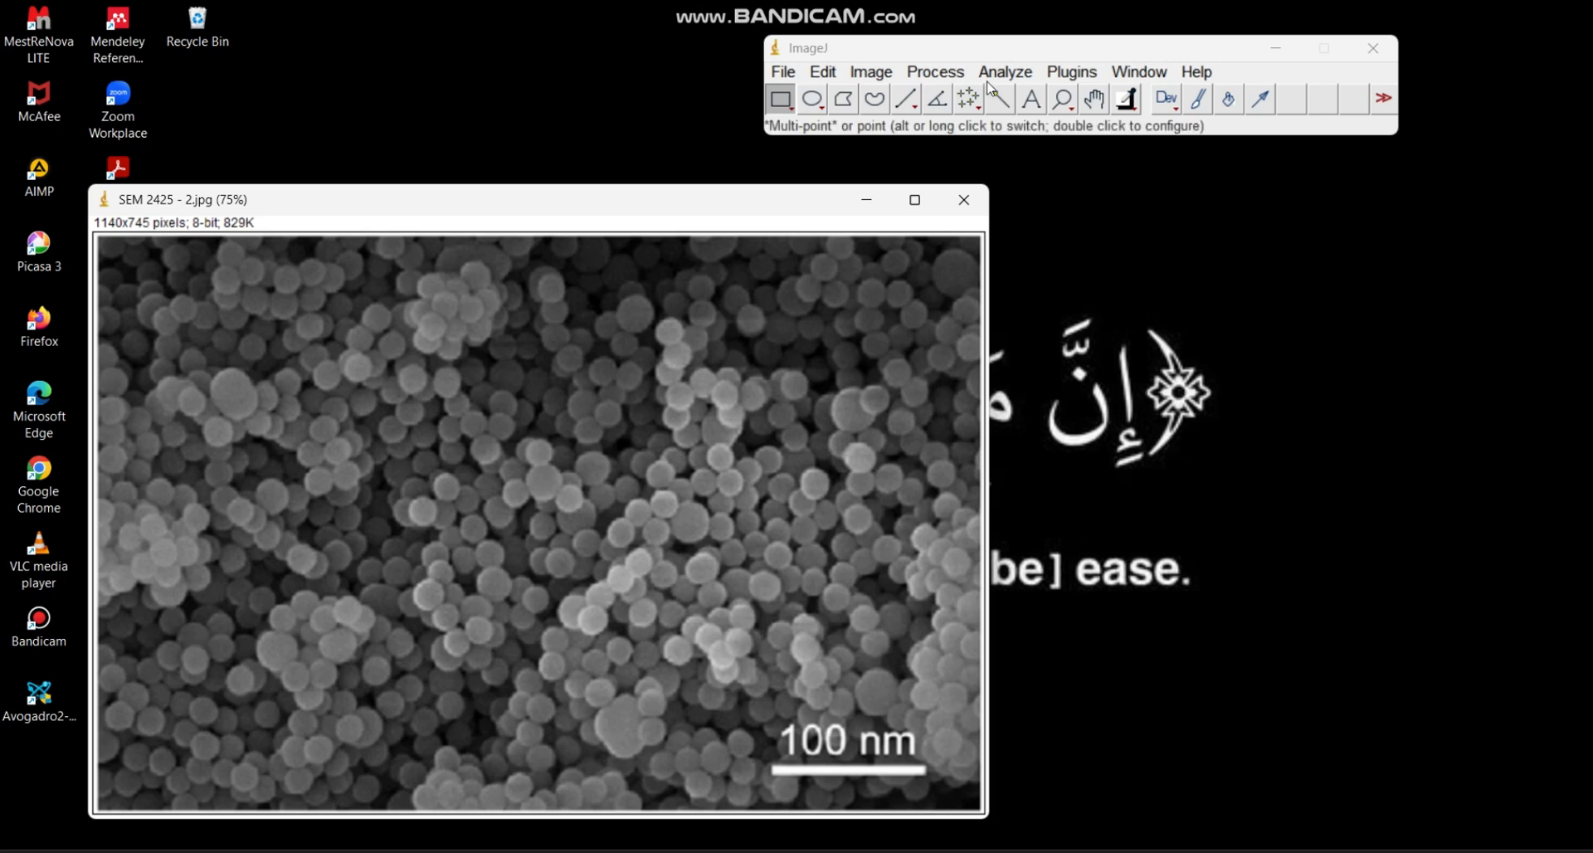
Step: Set the SEM image's type to 8-bit
left_click(880, 82)
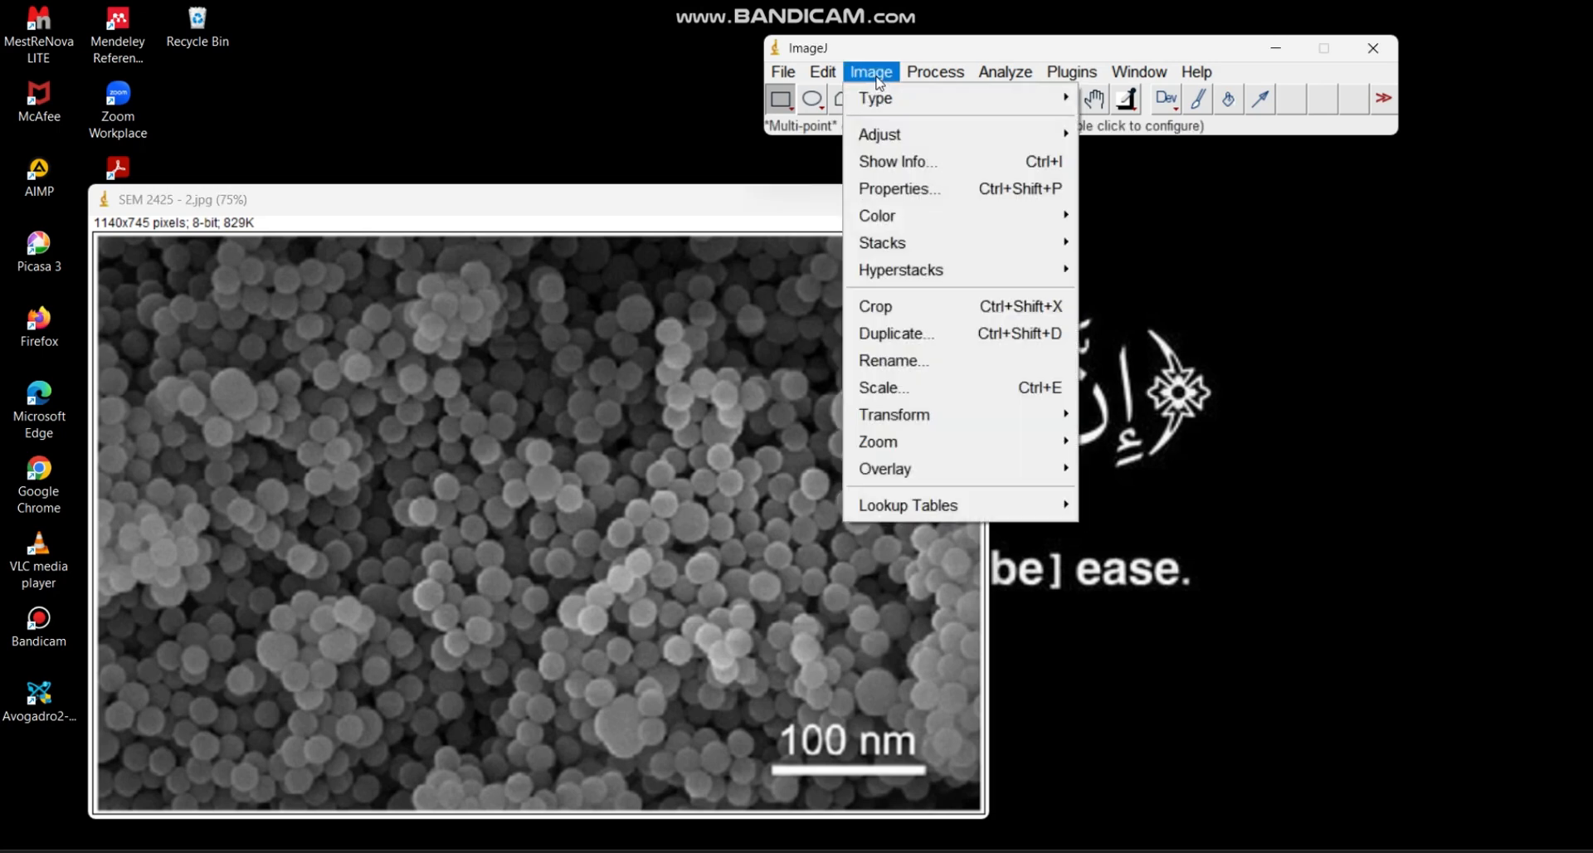
mouse_move(881, 100)
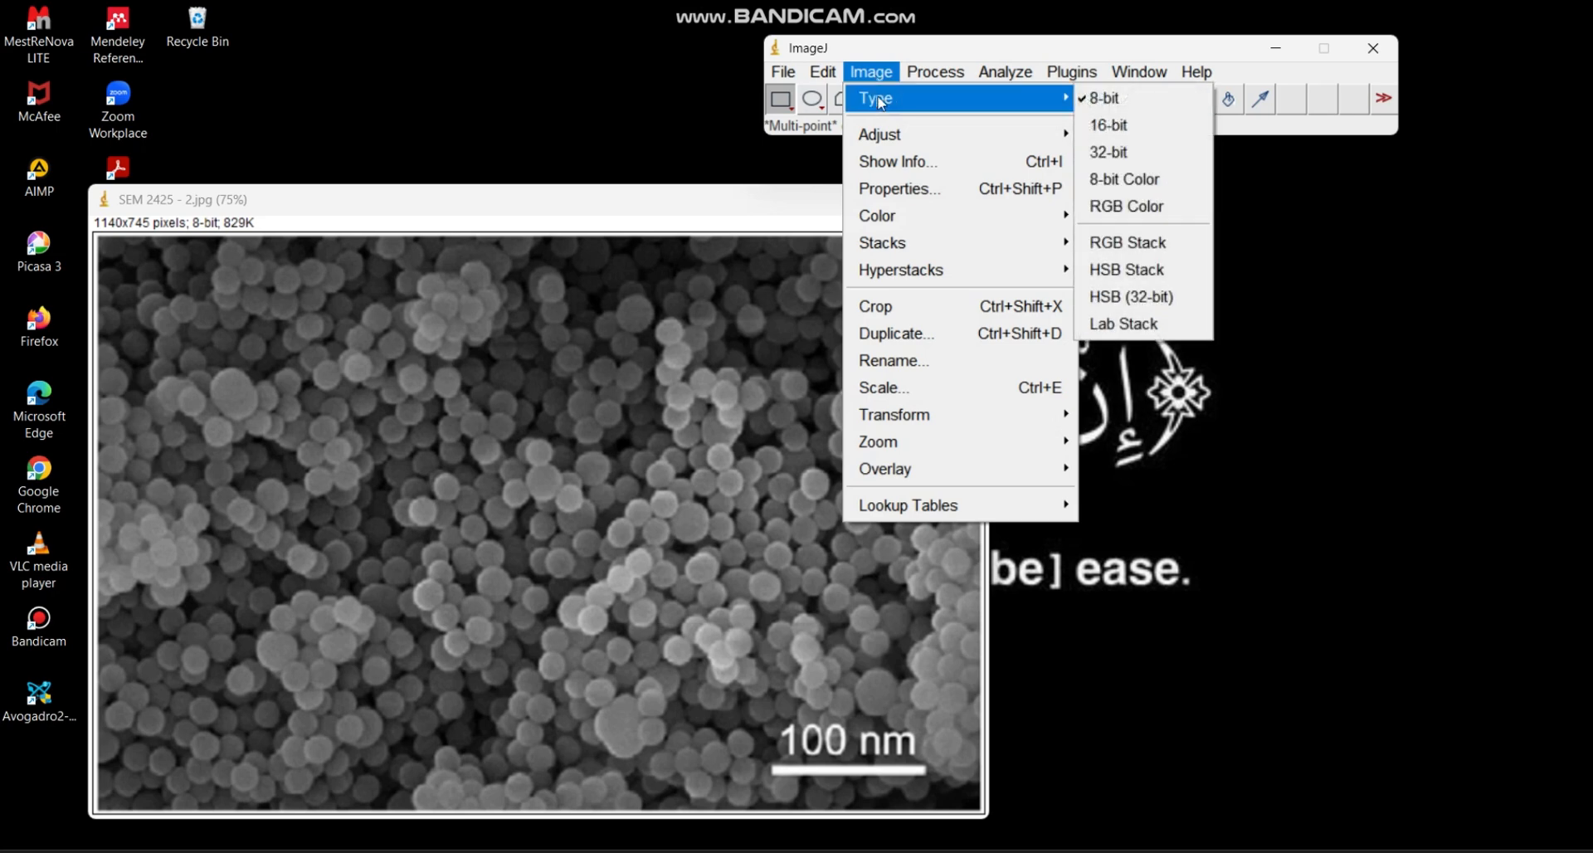
left_click(1095, 99)
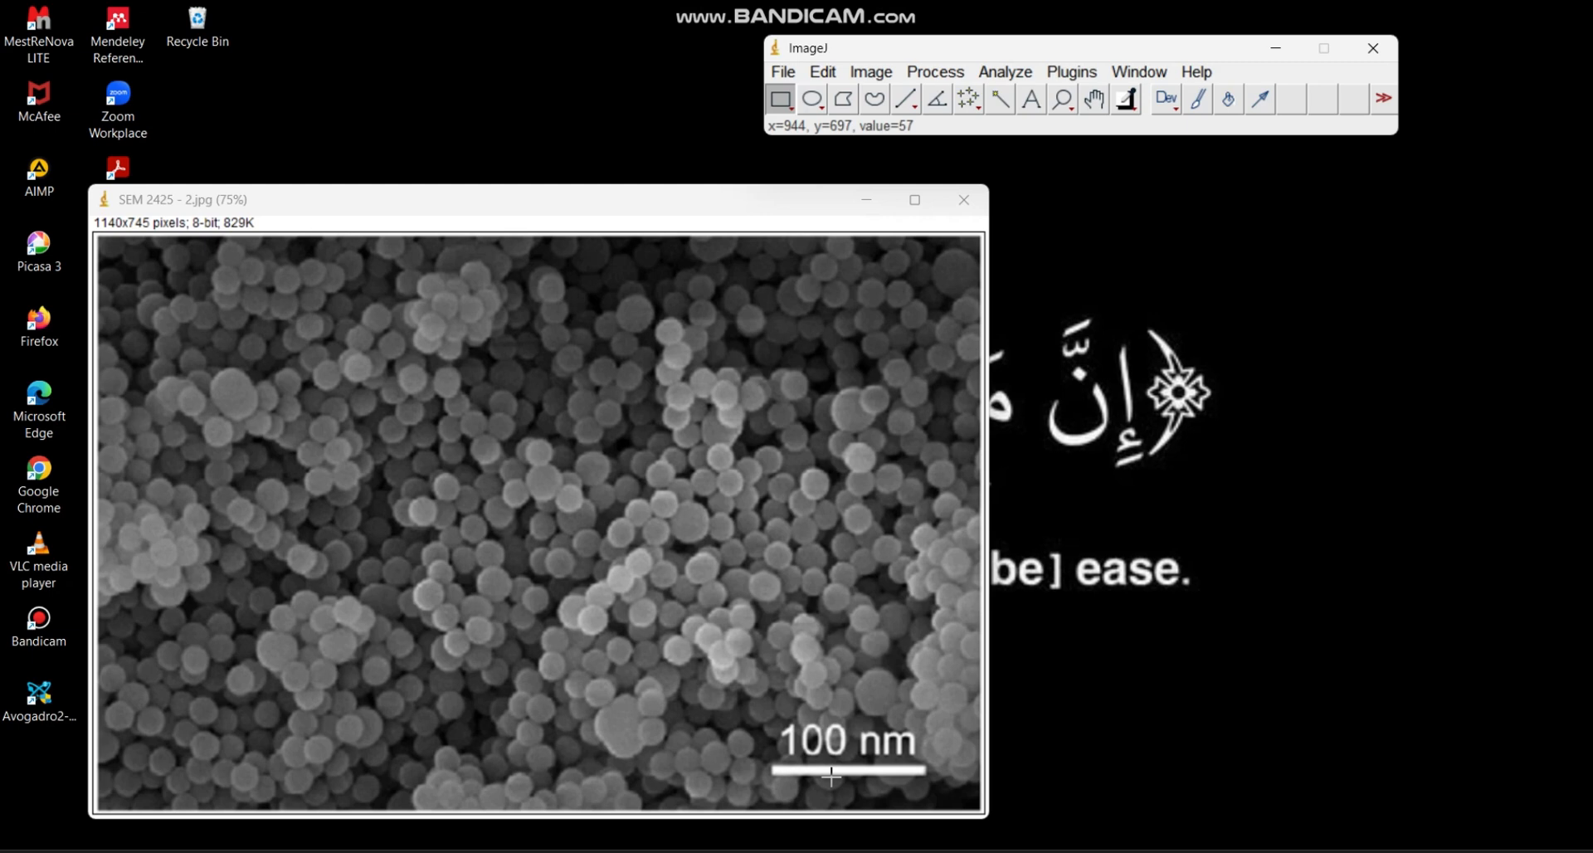
Step: Remove any existing scale from the SEM image in the Set Scale settings
left_click(999, 76)
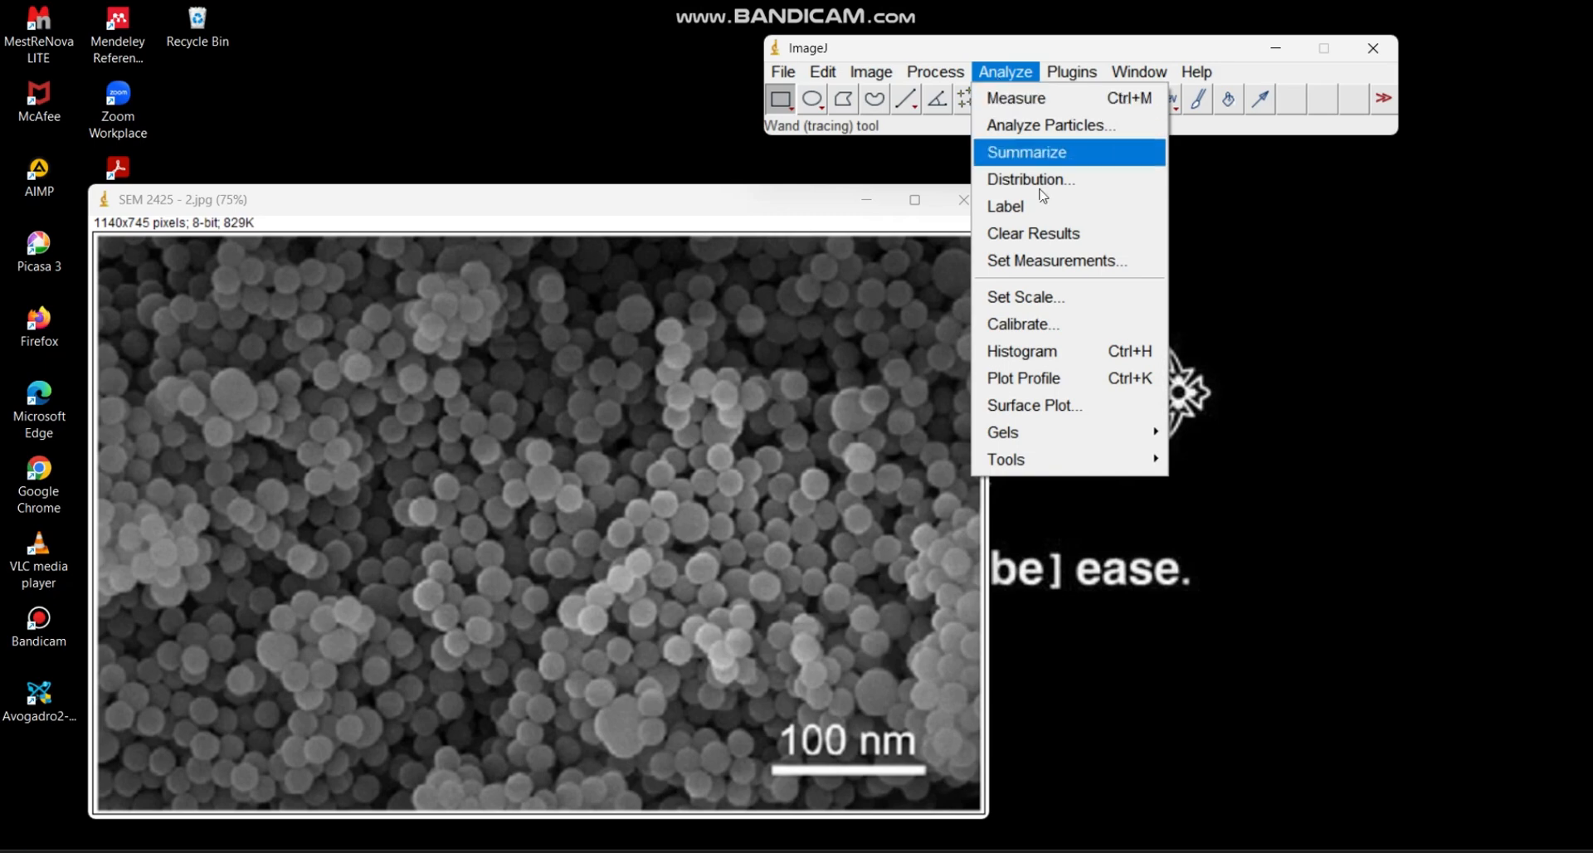
left_click(1043, 296)
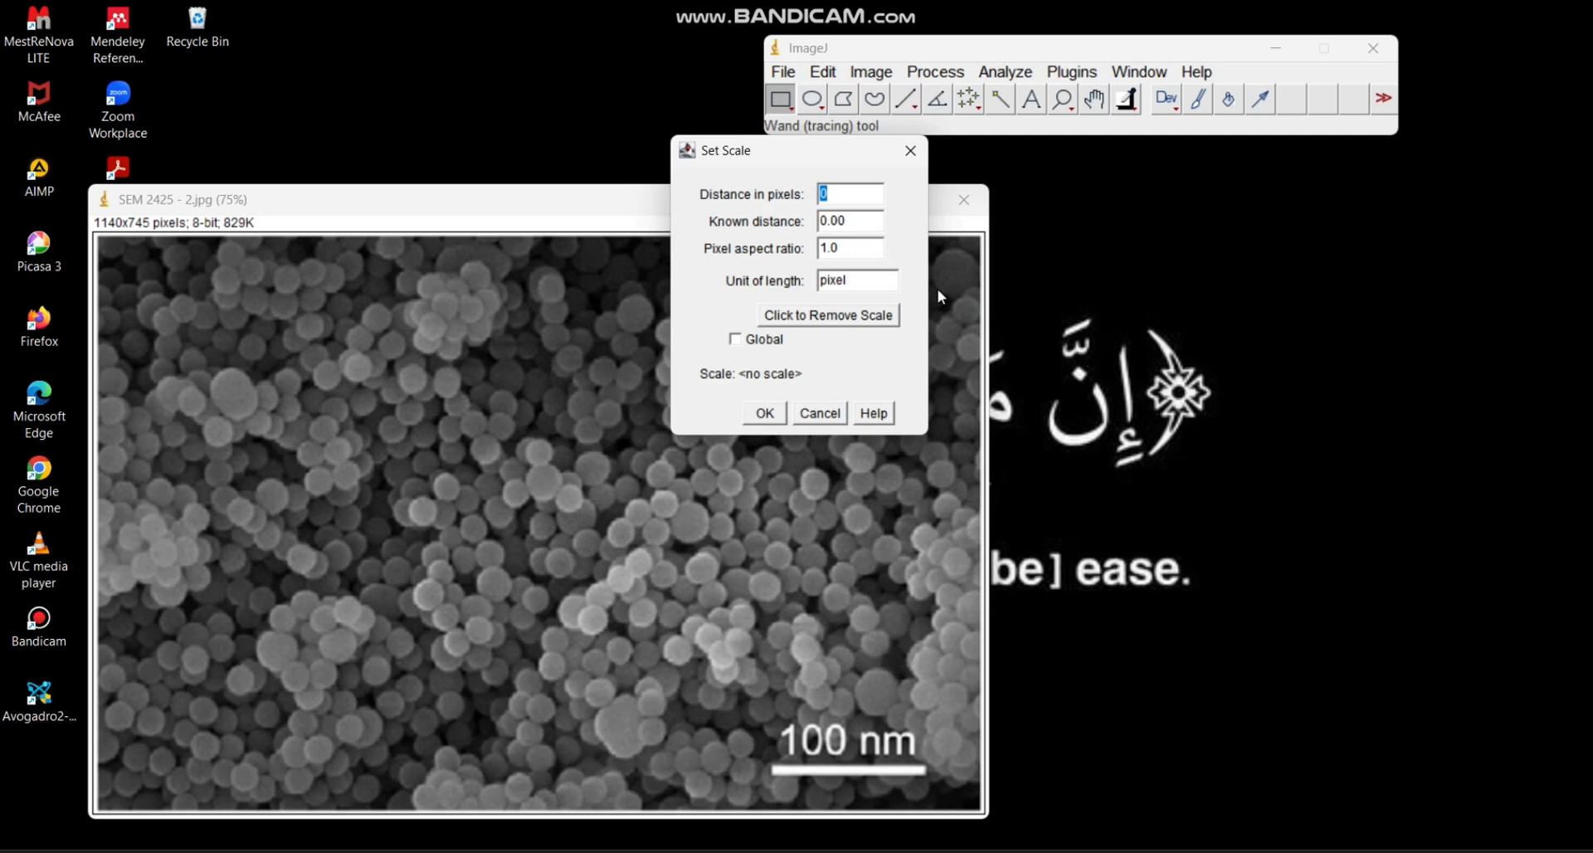
left_click(888, 318)
left_click(780, 411)
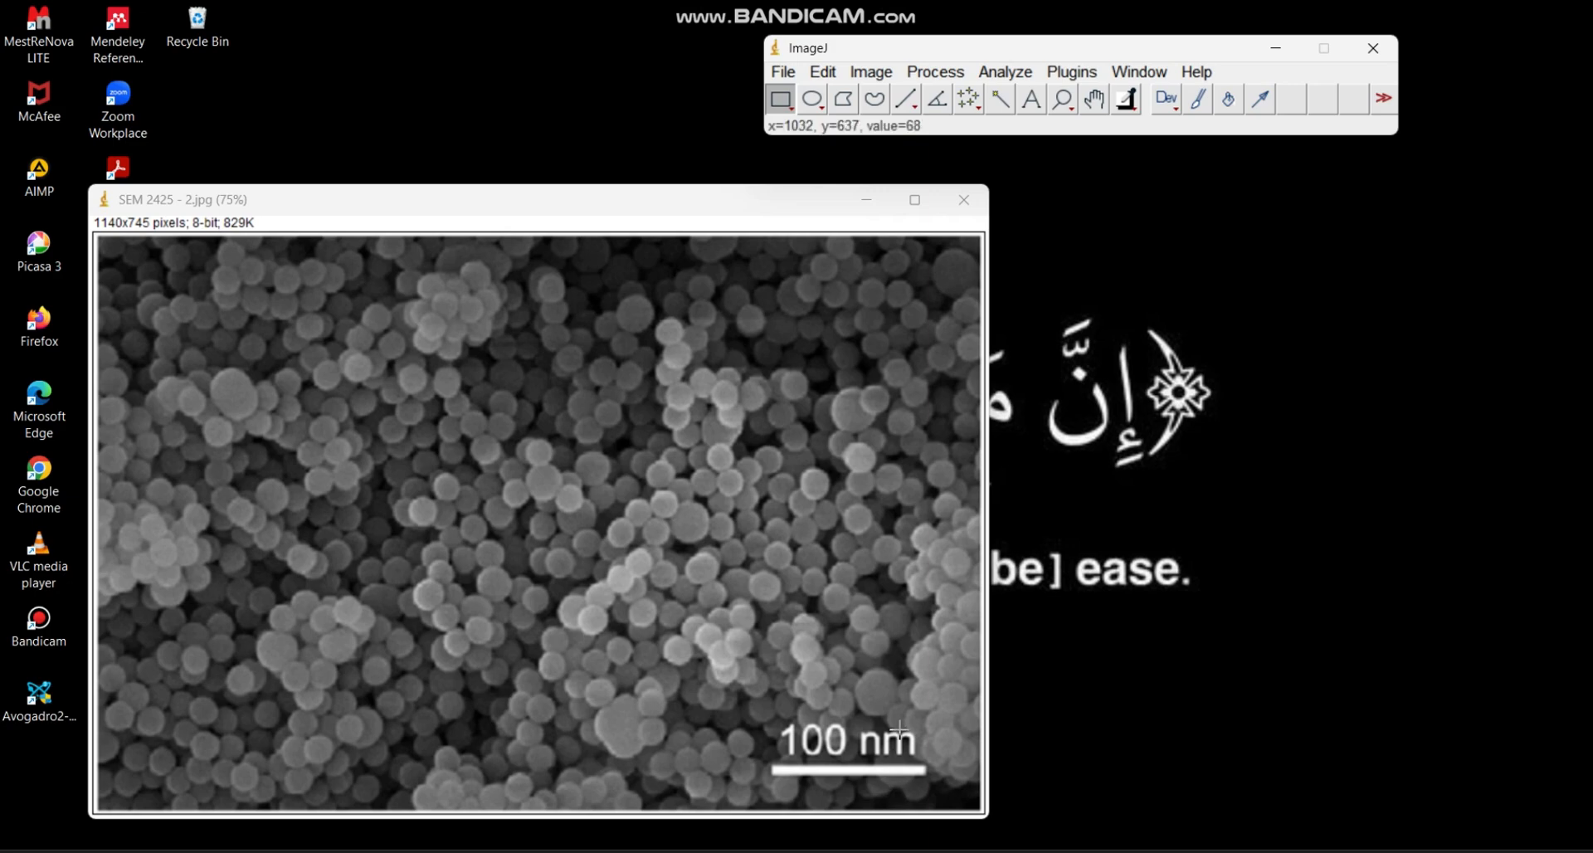
Step: Draw a straight line about 198 pixels long along the full length of the image's 100 nm scale bar
left_click(1091, 108)
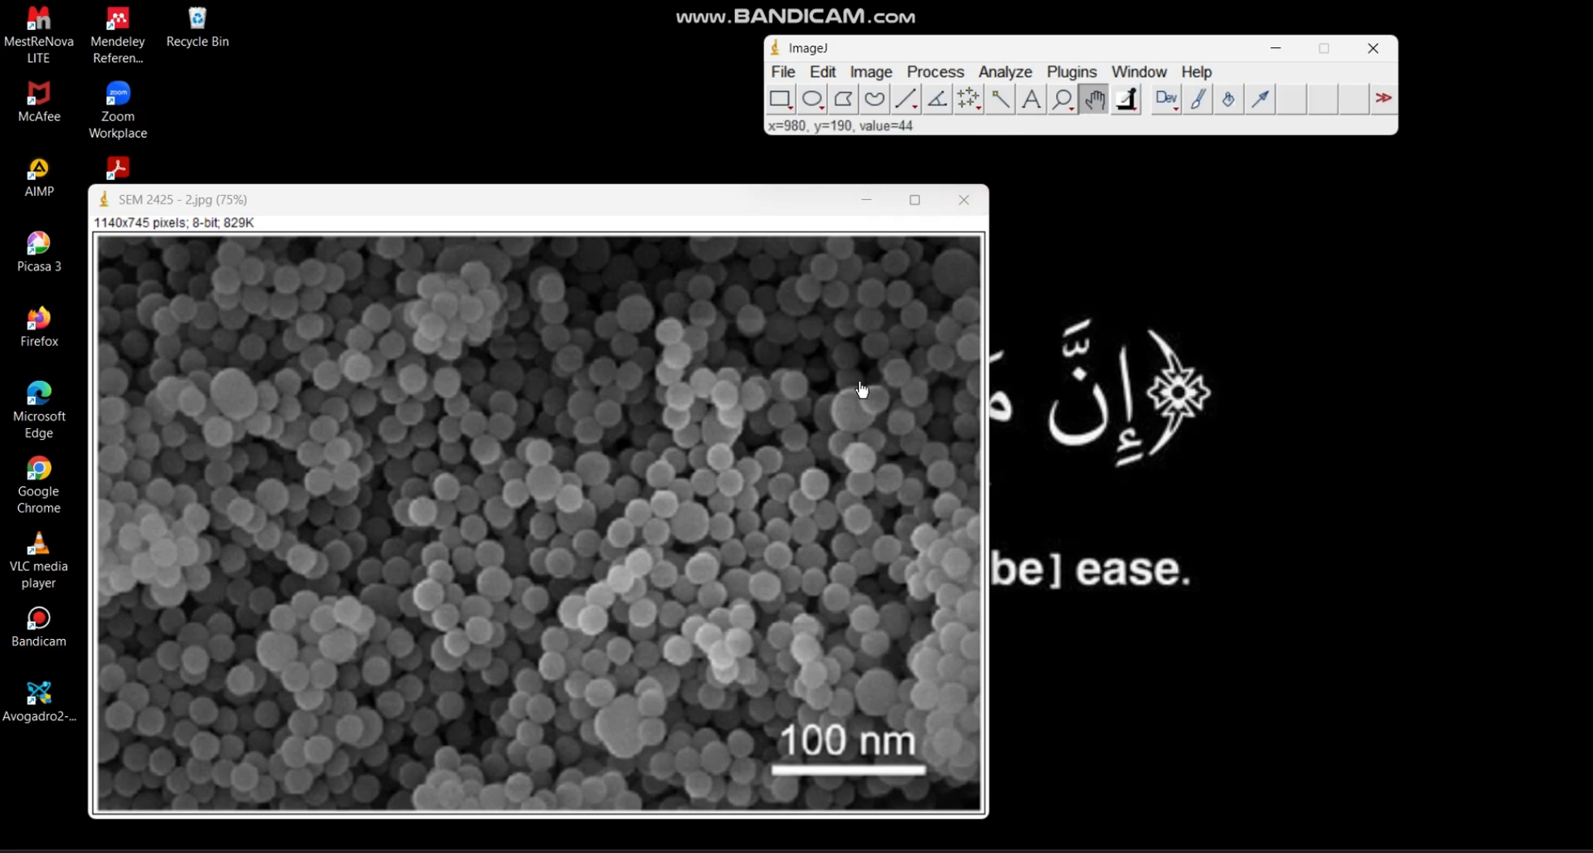
scroll(861, 391, "up", 2)
scroll(870, 554, "down", 5)
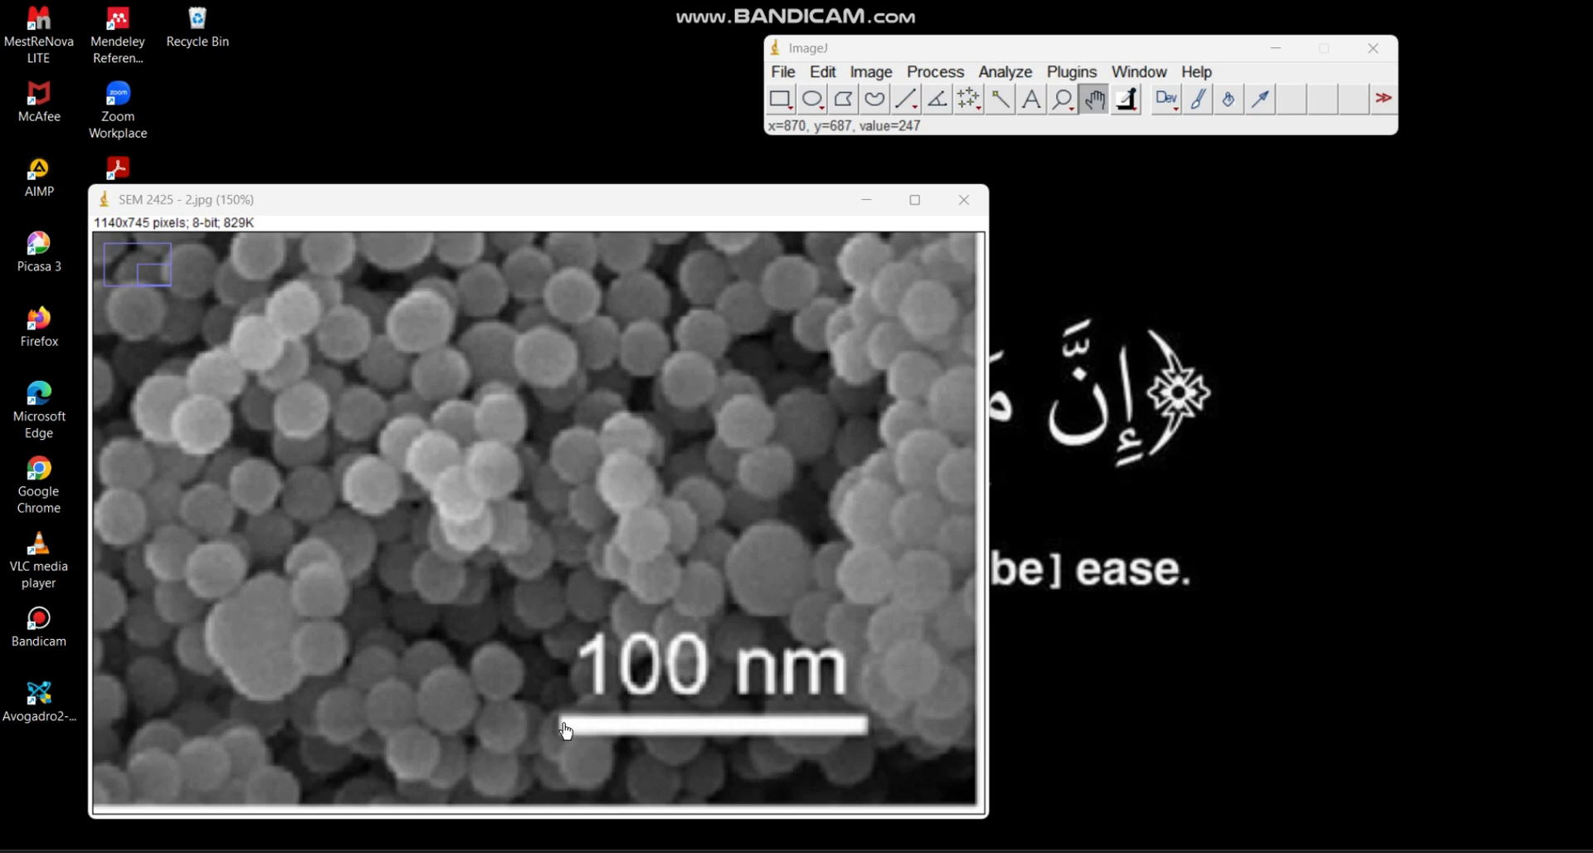
left_click(912, 108)
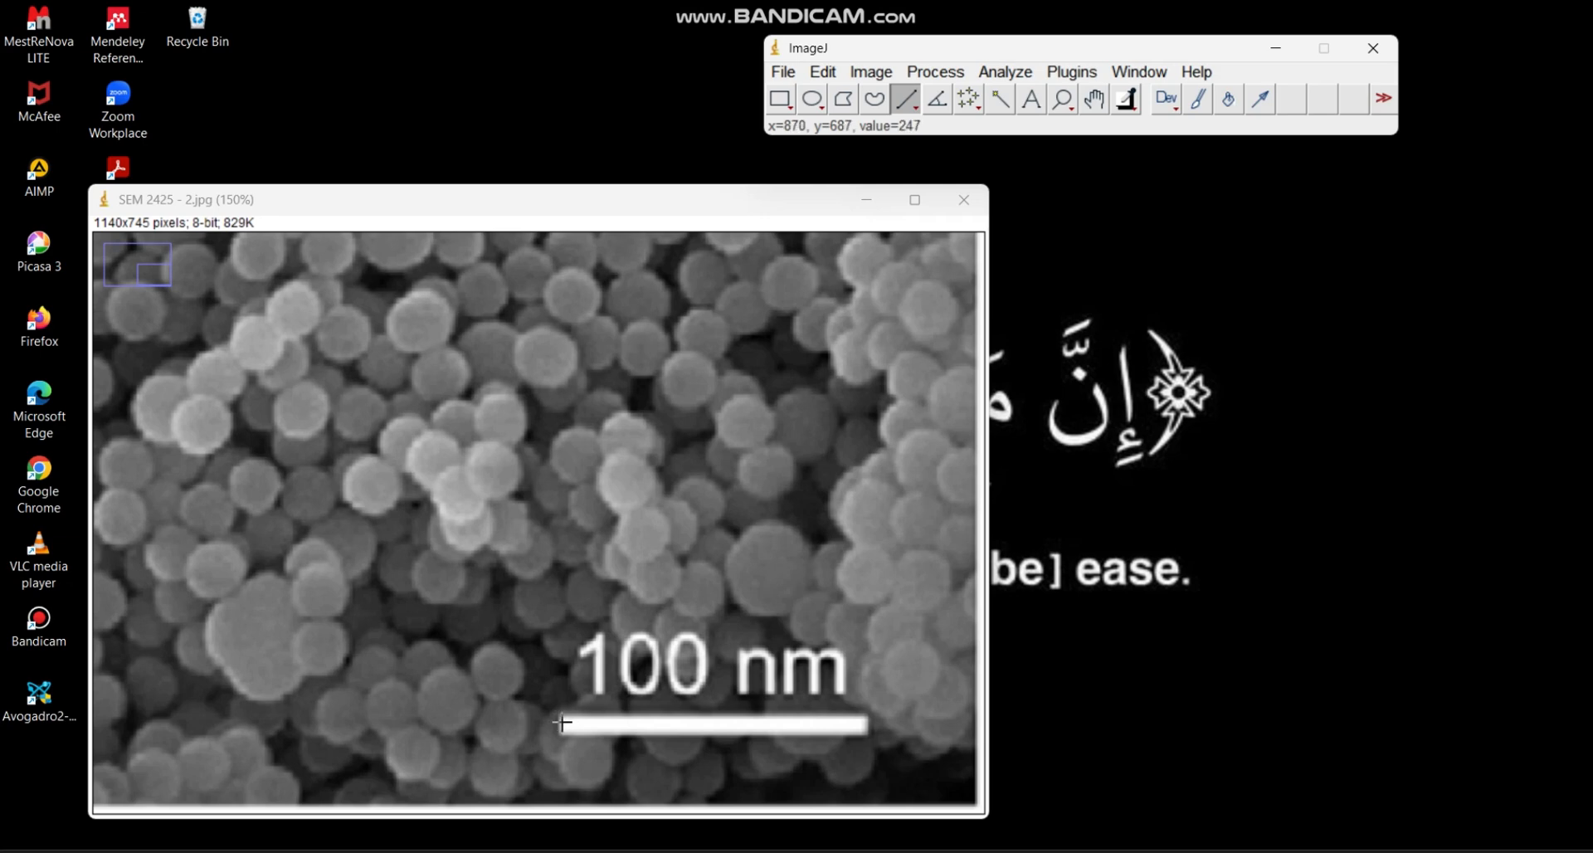
left_click_drag(560, 723, 868, 724)
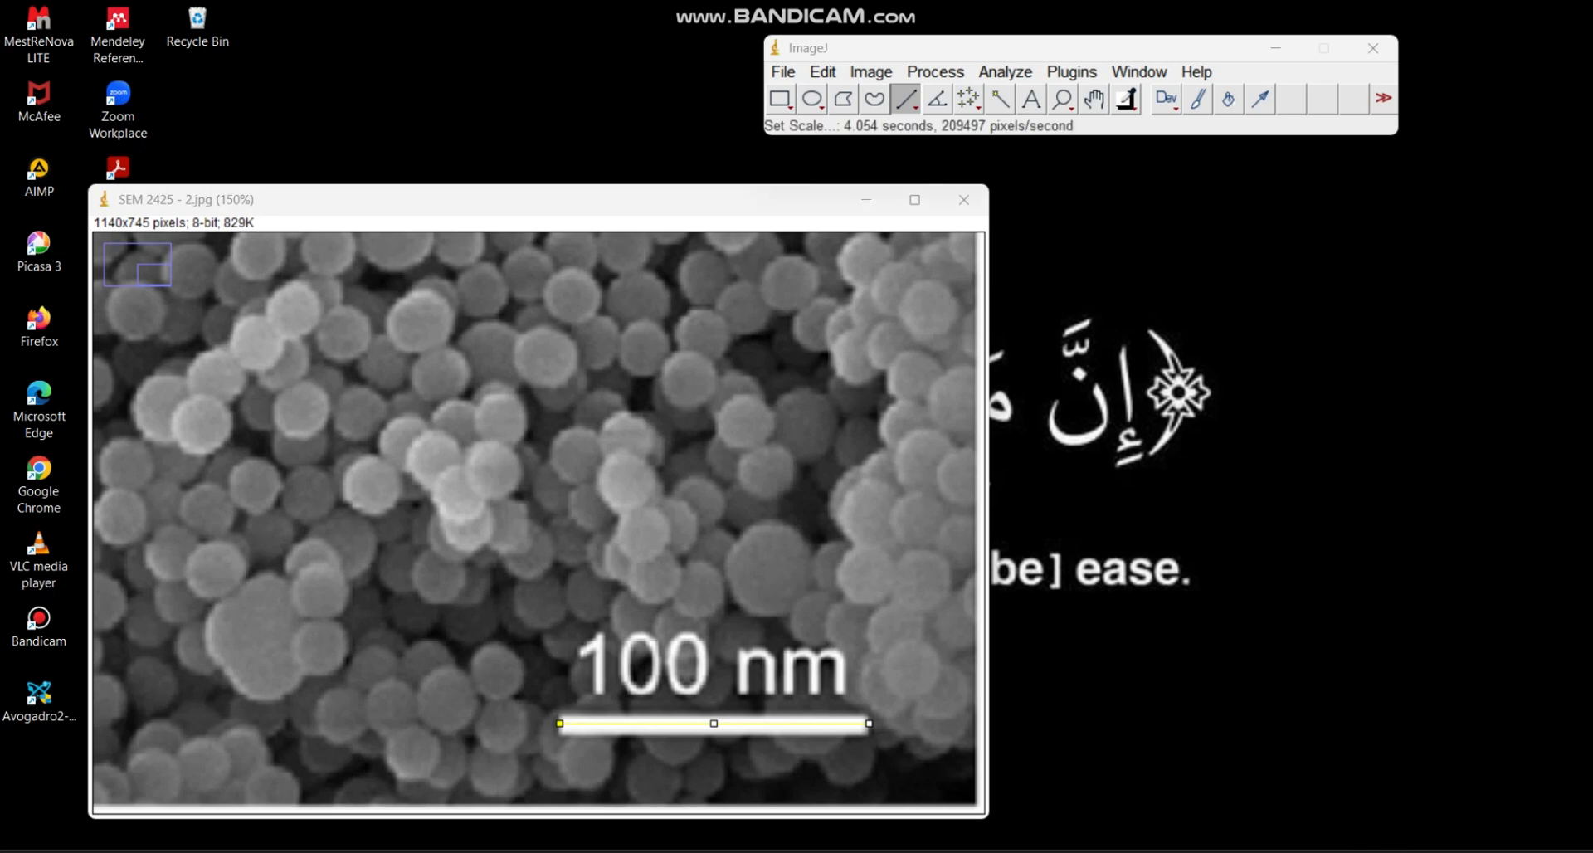
Step: Set the image scale from the drawn line, with a known distance of 100 and nm as the unit of length
left_click(1007, 73)
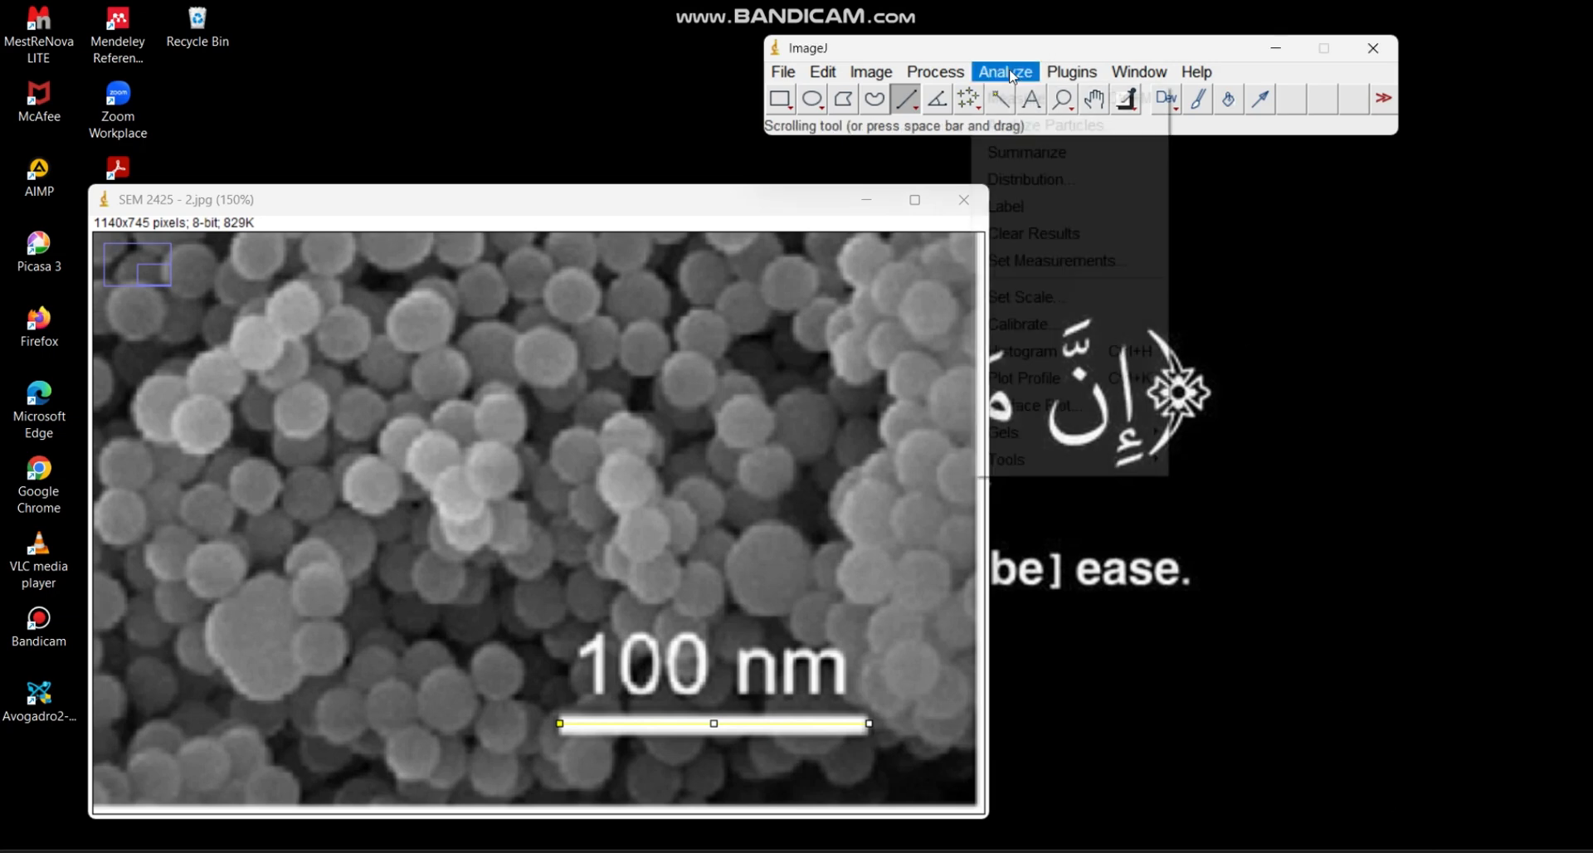
left_click(1018, 299)
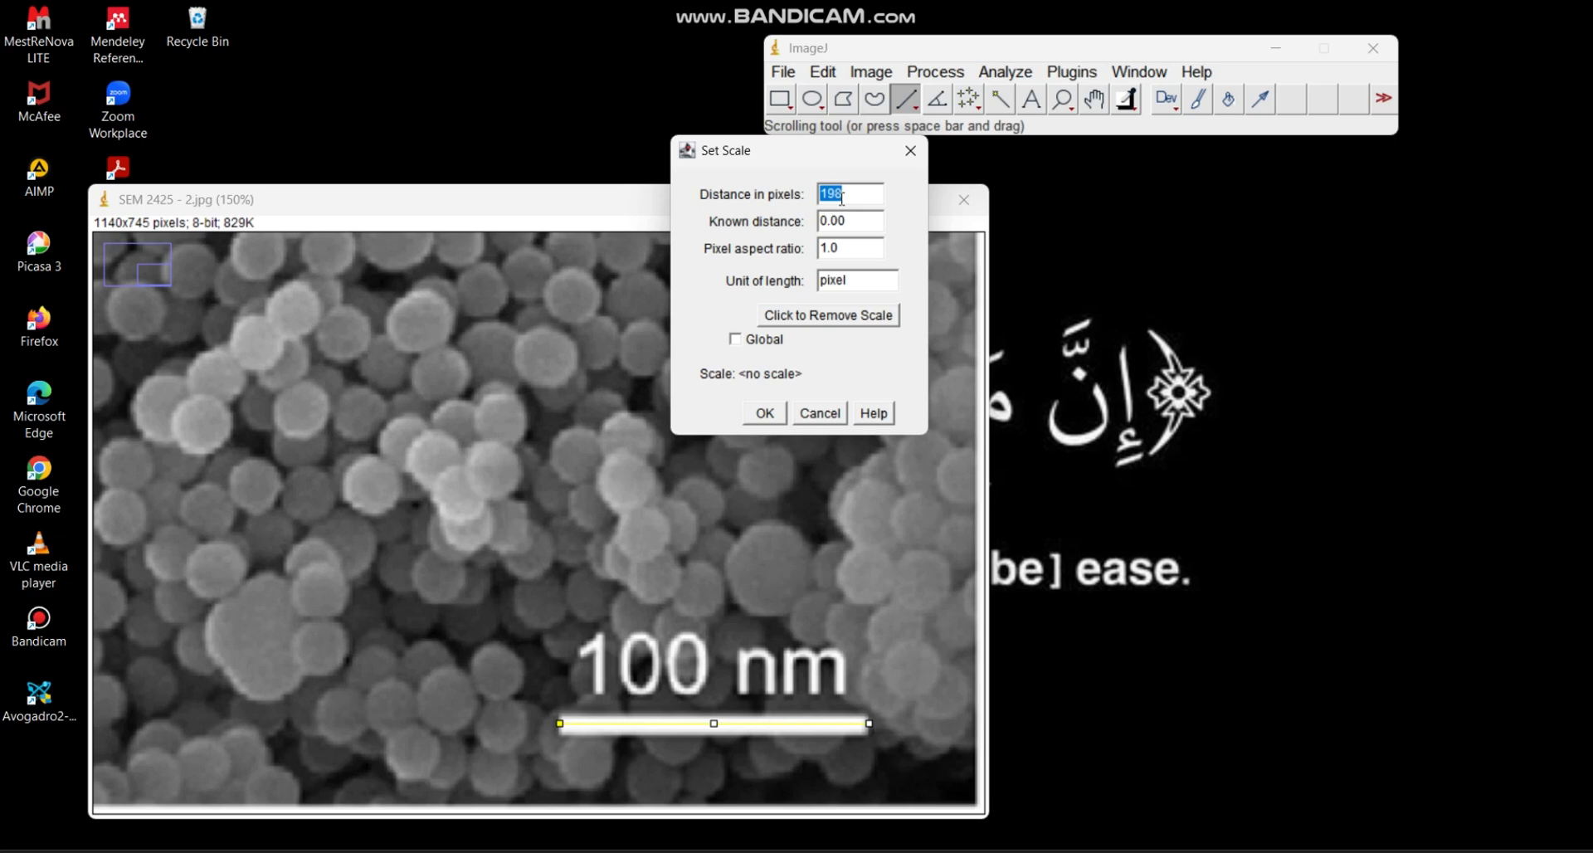
left_click(839, 222)
type("100")
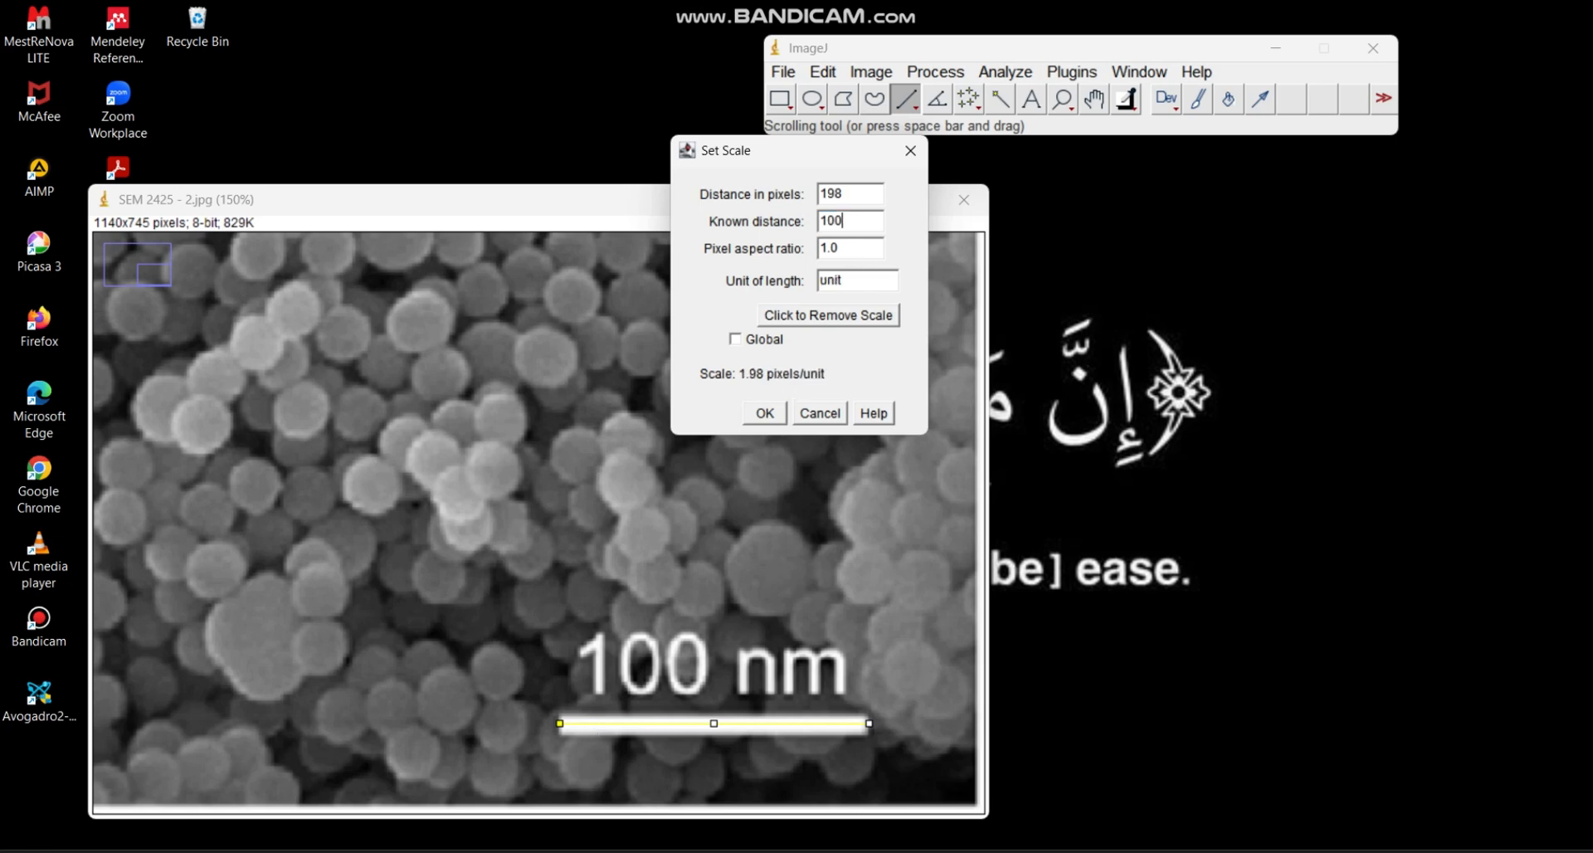
double_click(870, 282)
type("nm")
left_click(765, 413)
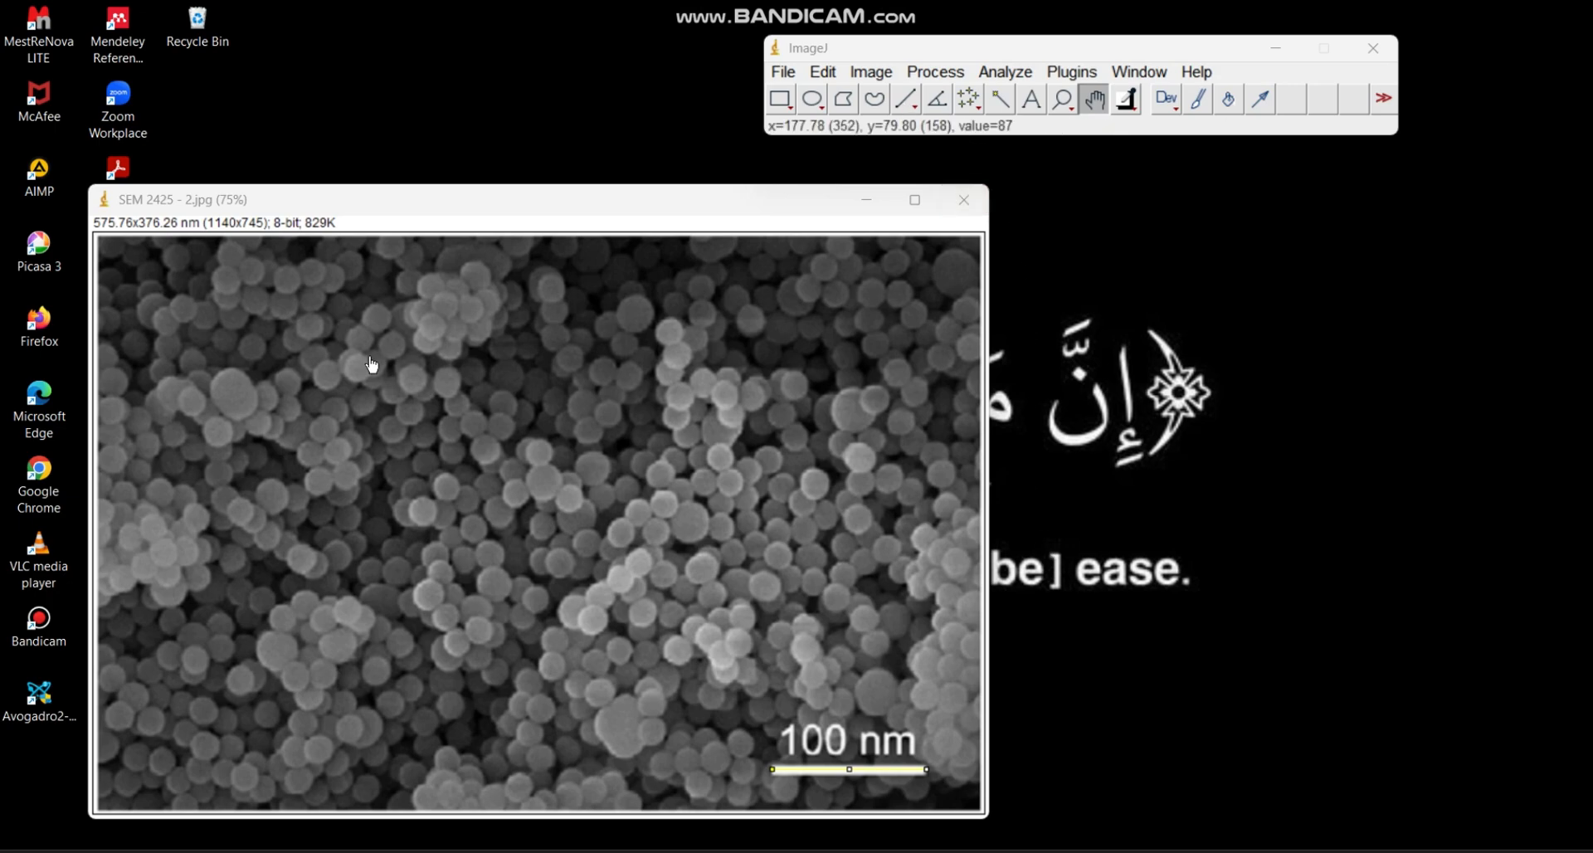
Step: Draw a horizontal line about 17.4 nm long across the diameter of a particle near the image's upper-left corner
scroll(372, 365, "up", 2)
left_click_drag(302, 352, 463, 404)
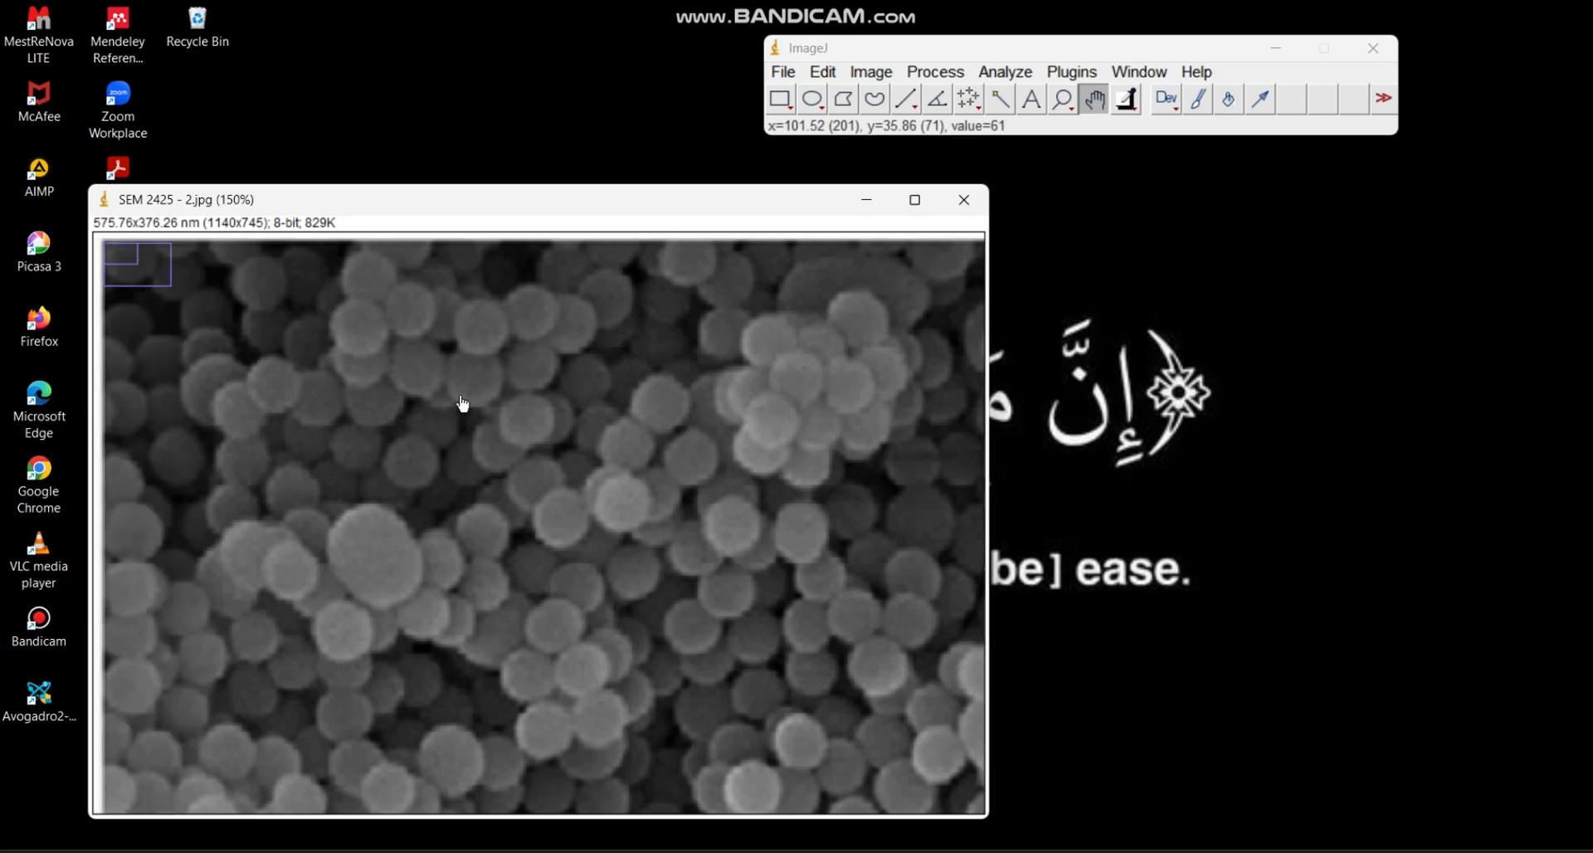
scroll(463, 404, "up", 1)
left_click_drag(362, 359, 763, 585)
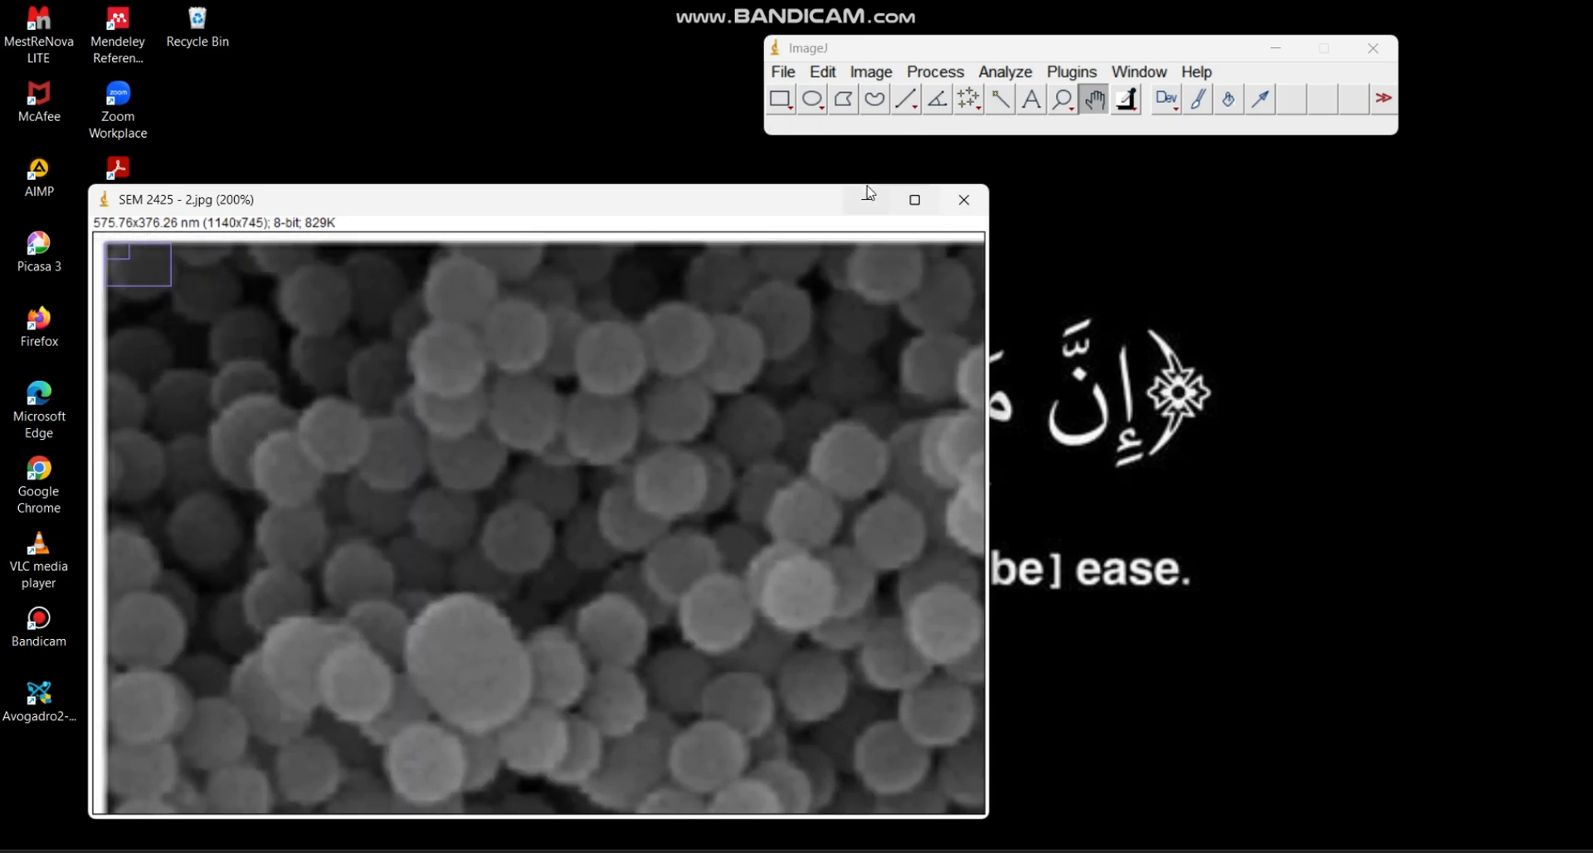
left_click(906, 98)
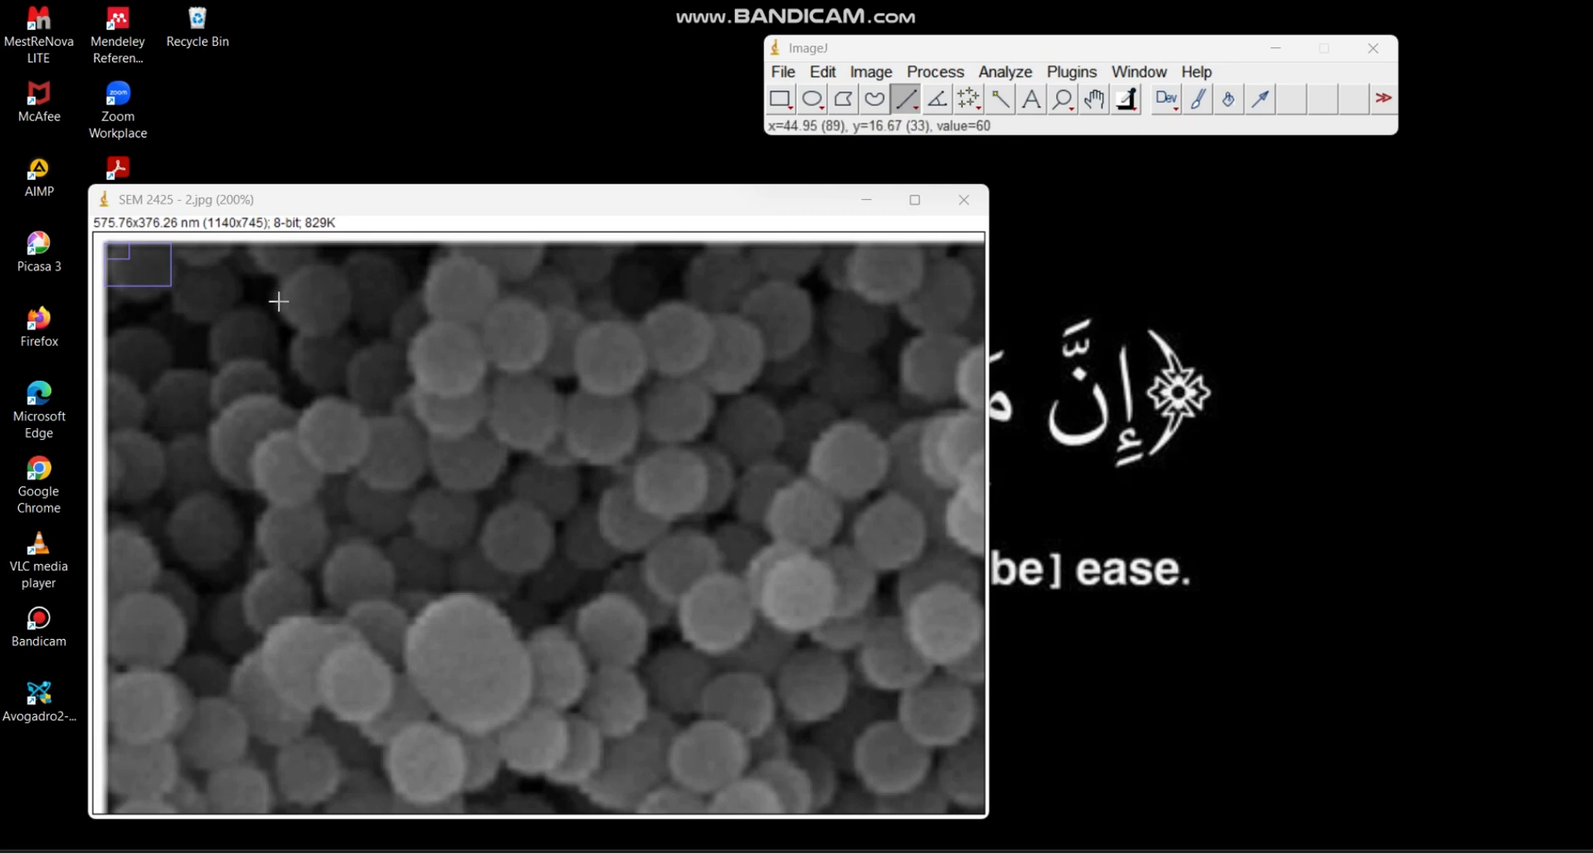
left_click_drag(279, 301, 351, 306)
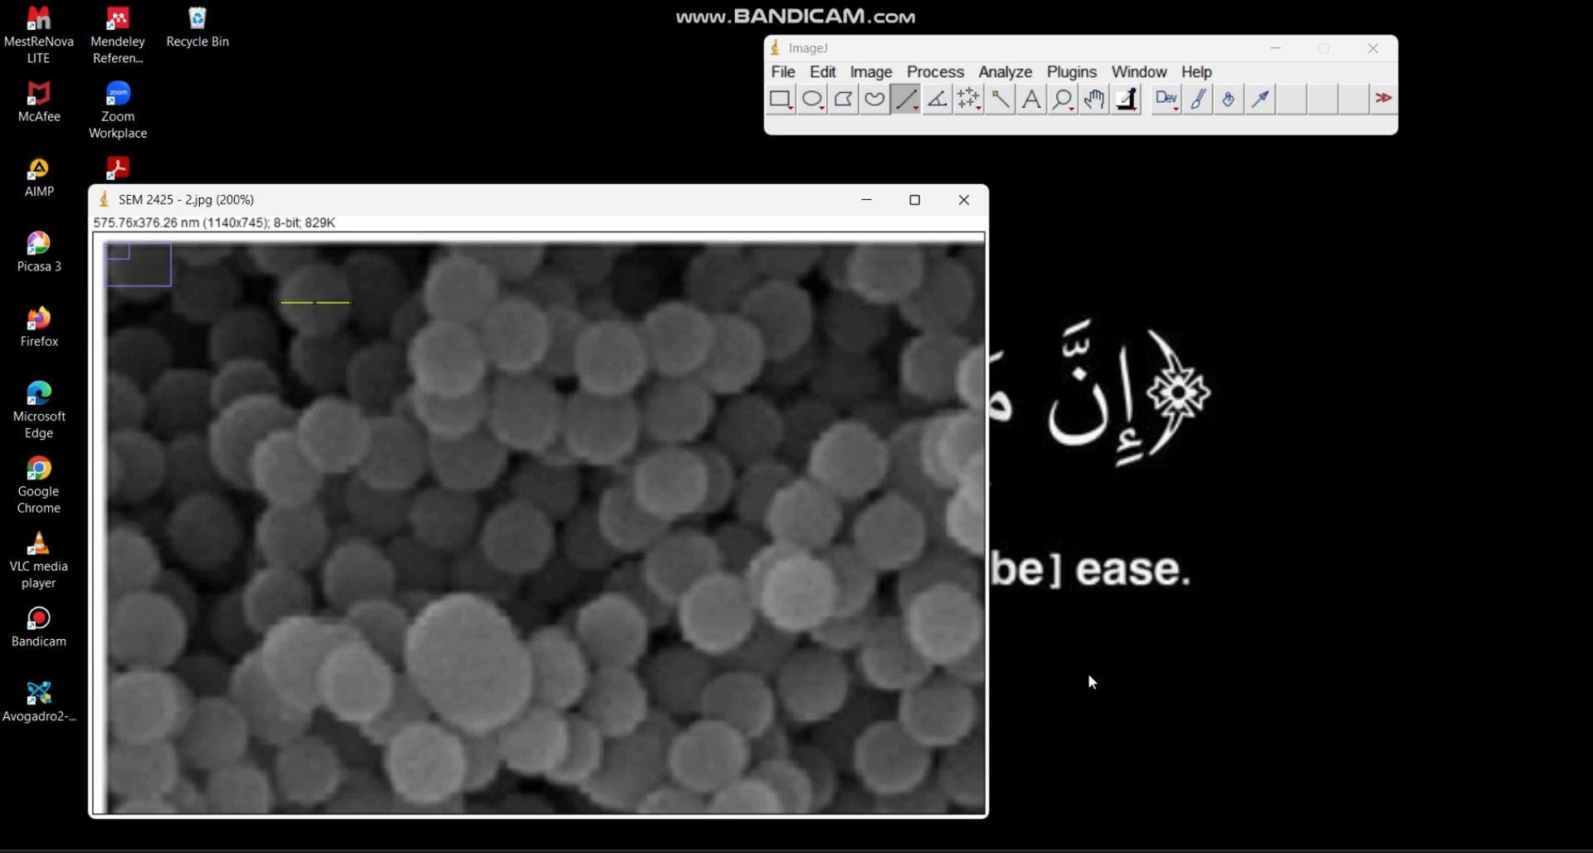
Step: Measure the line across the particle and place the results table beside the image
key("ctrl+m")
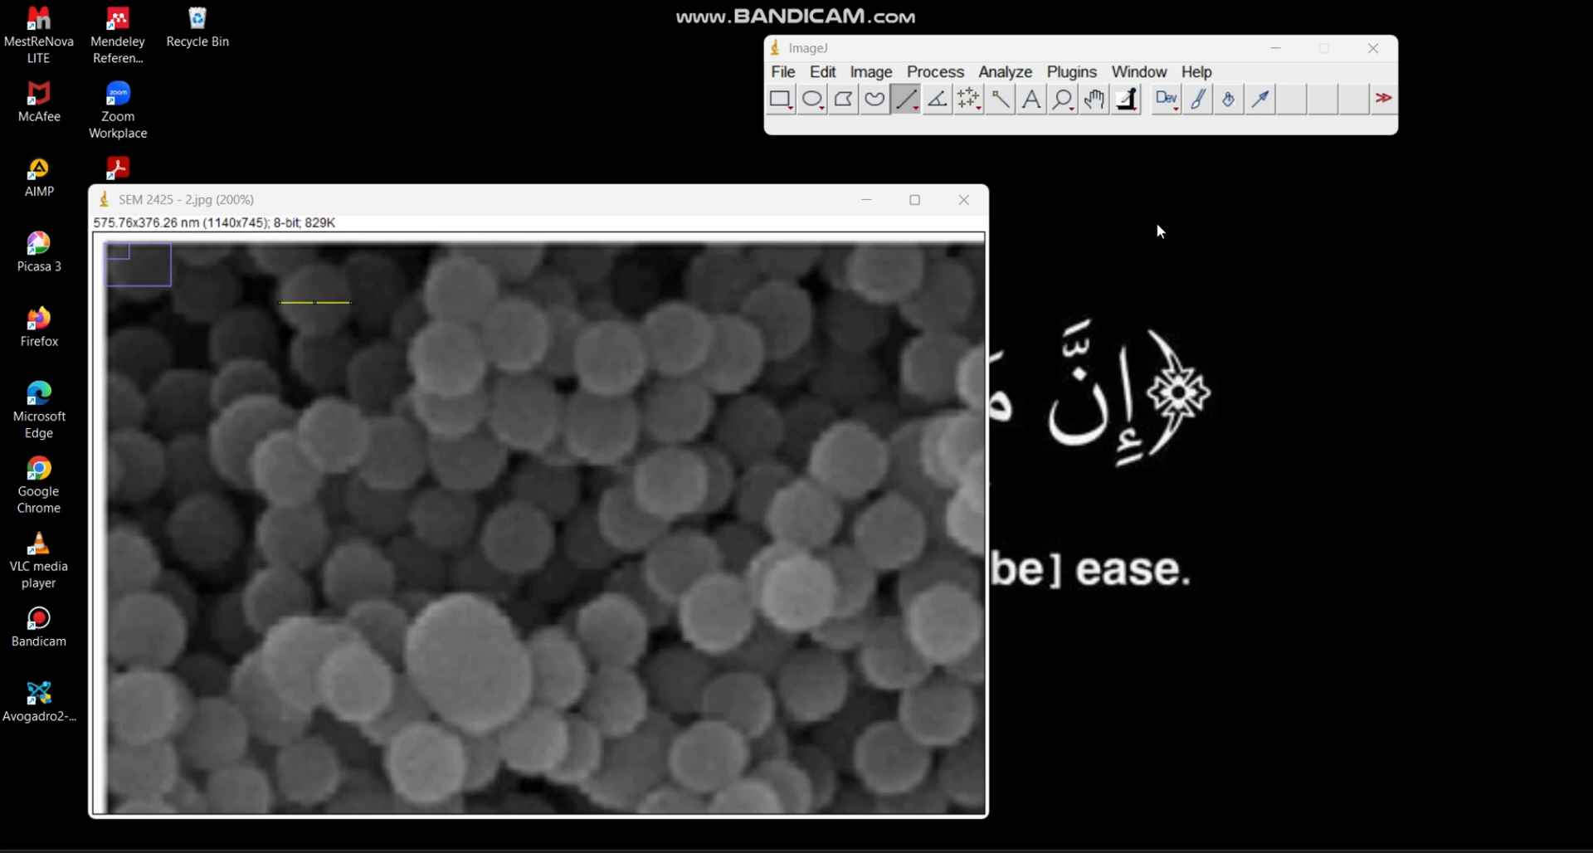
left_click(1009, 72)
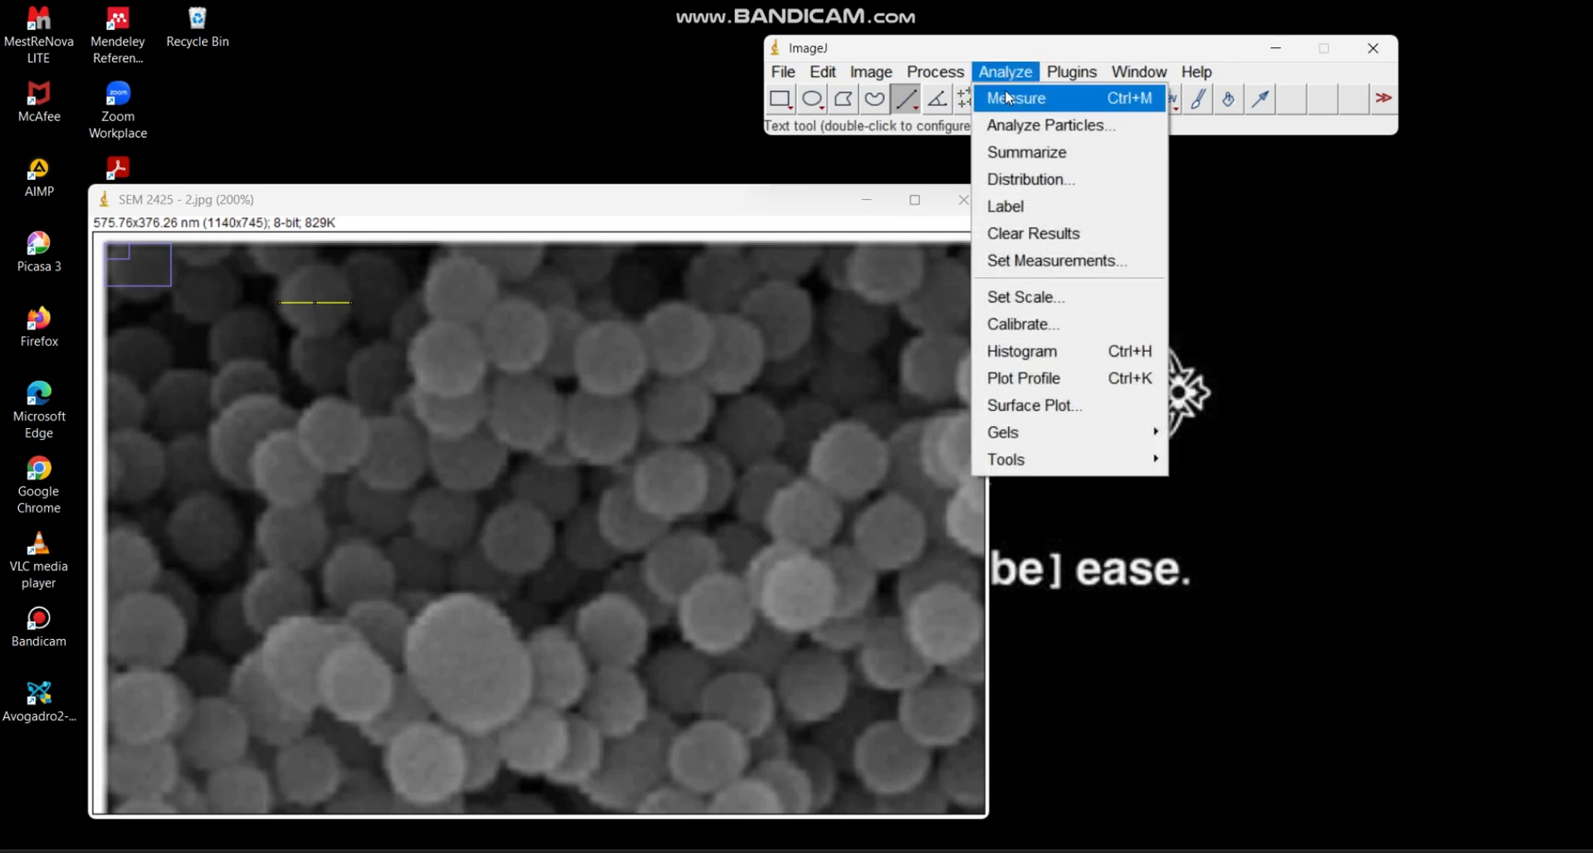
left_click(1009, 98)
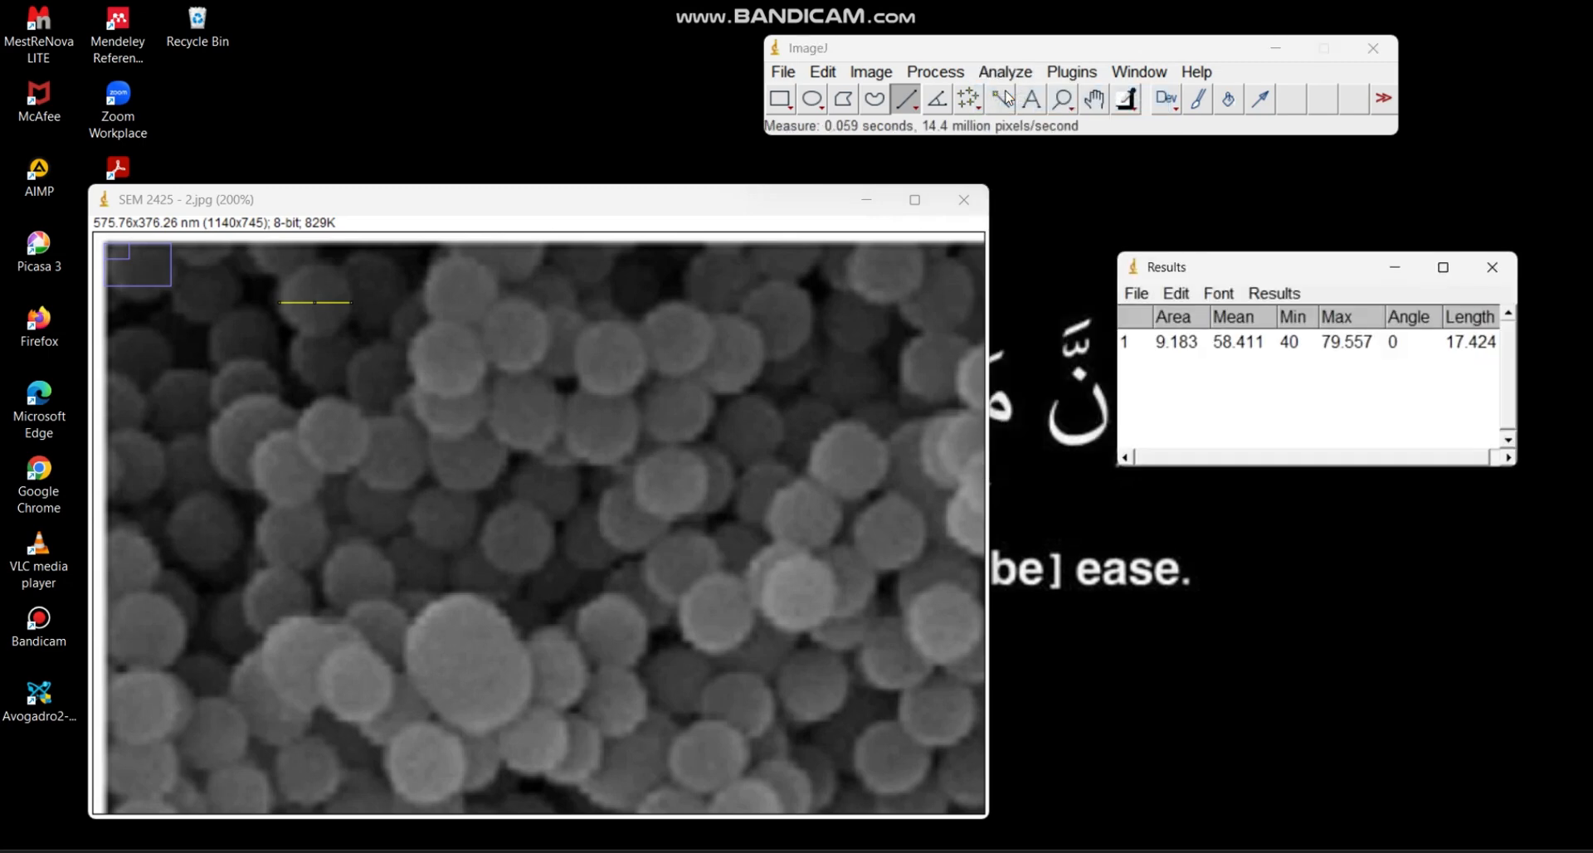
left_click_drag(1187, 271, 1082, 250)
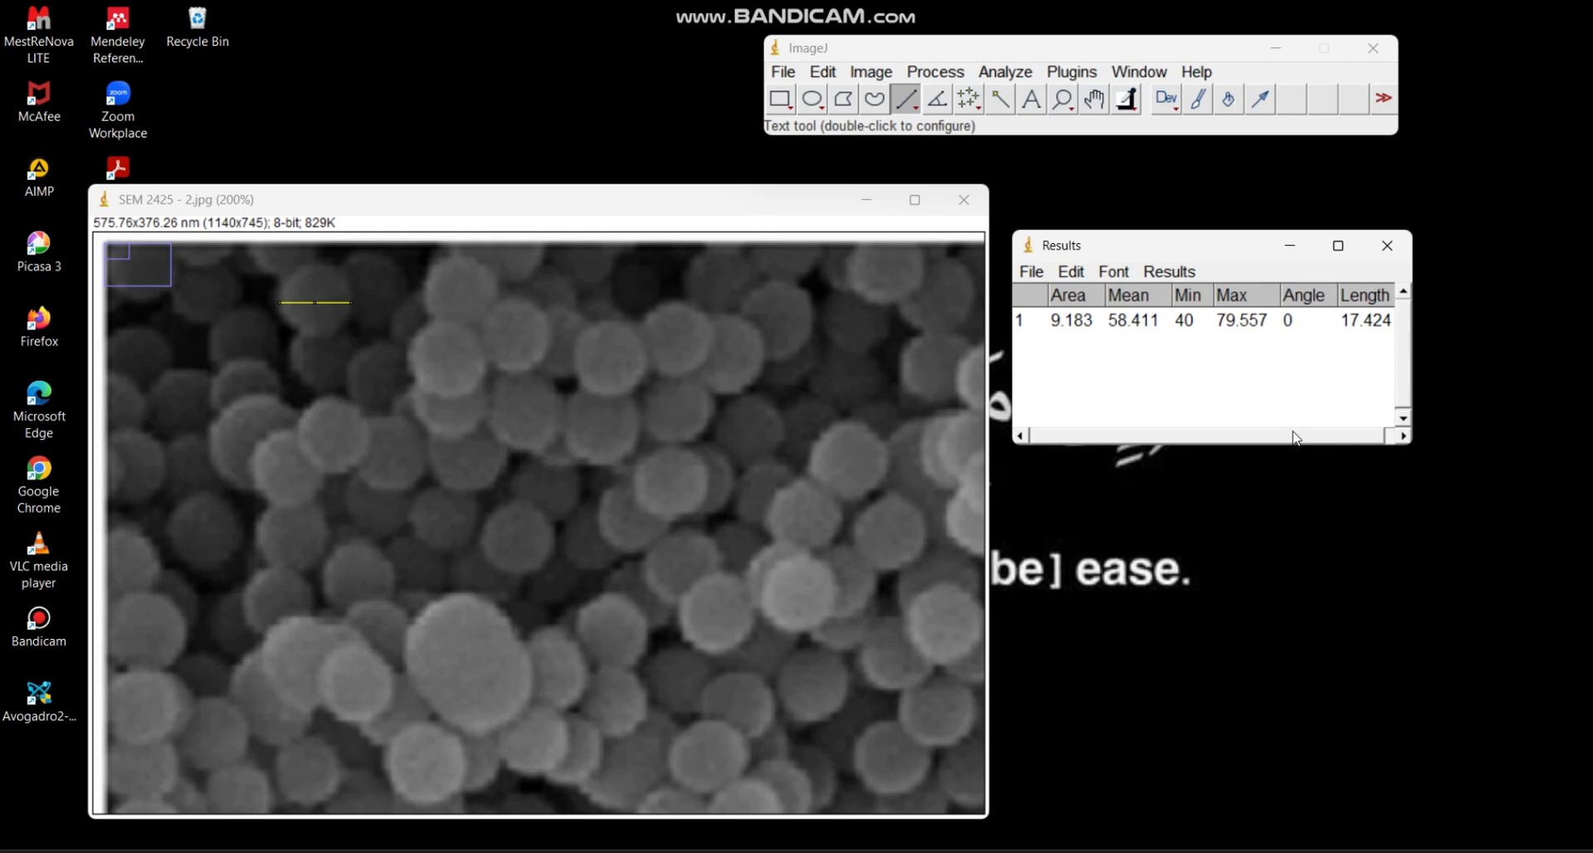
left_click_drag(1297, 438, 1334, 445)
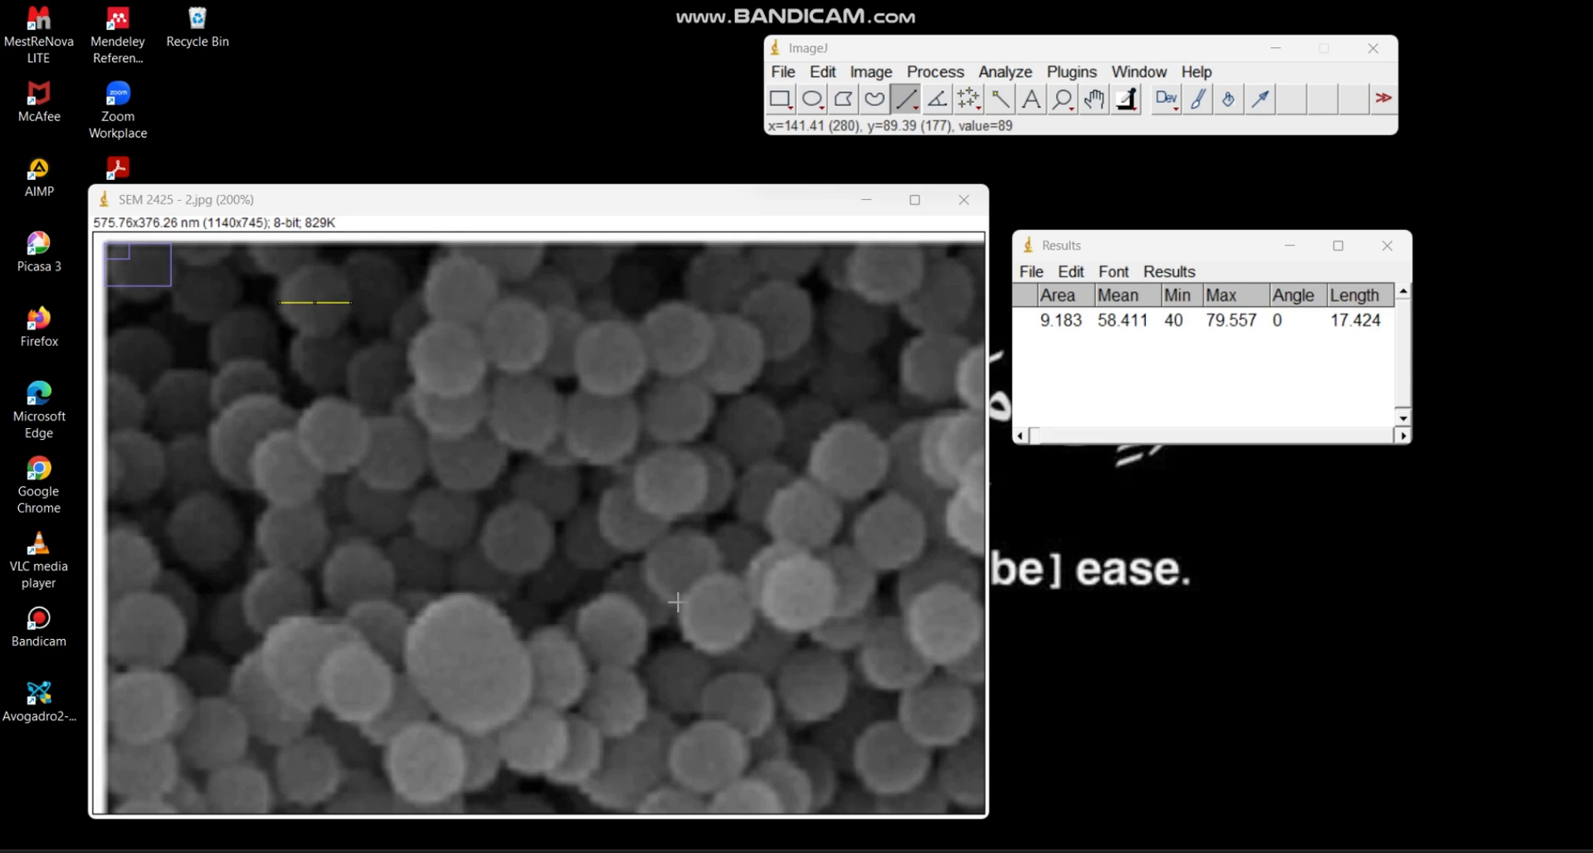
Step: Fill the measured line onto the image to mark the particle as counted
left_click(820, 73)
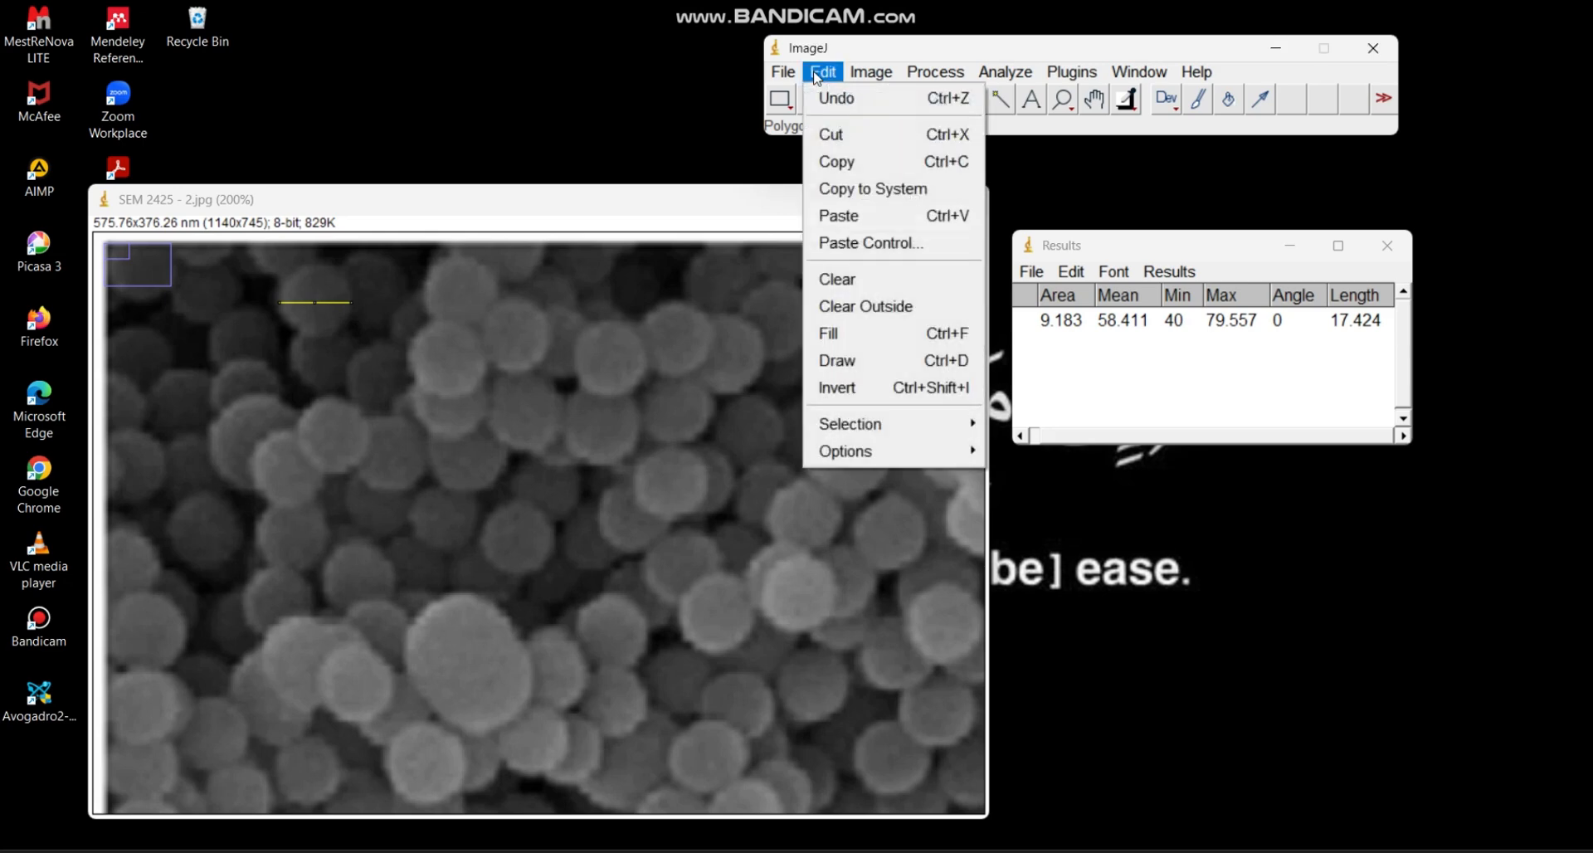
left_click(846, 335)
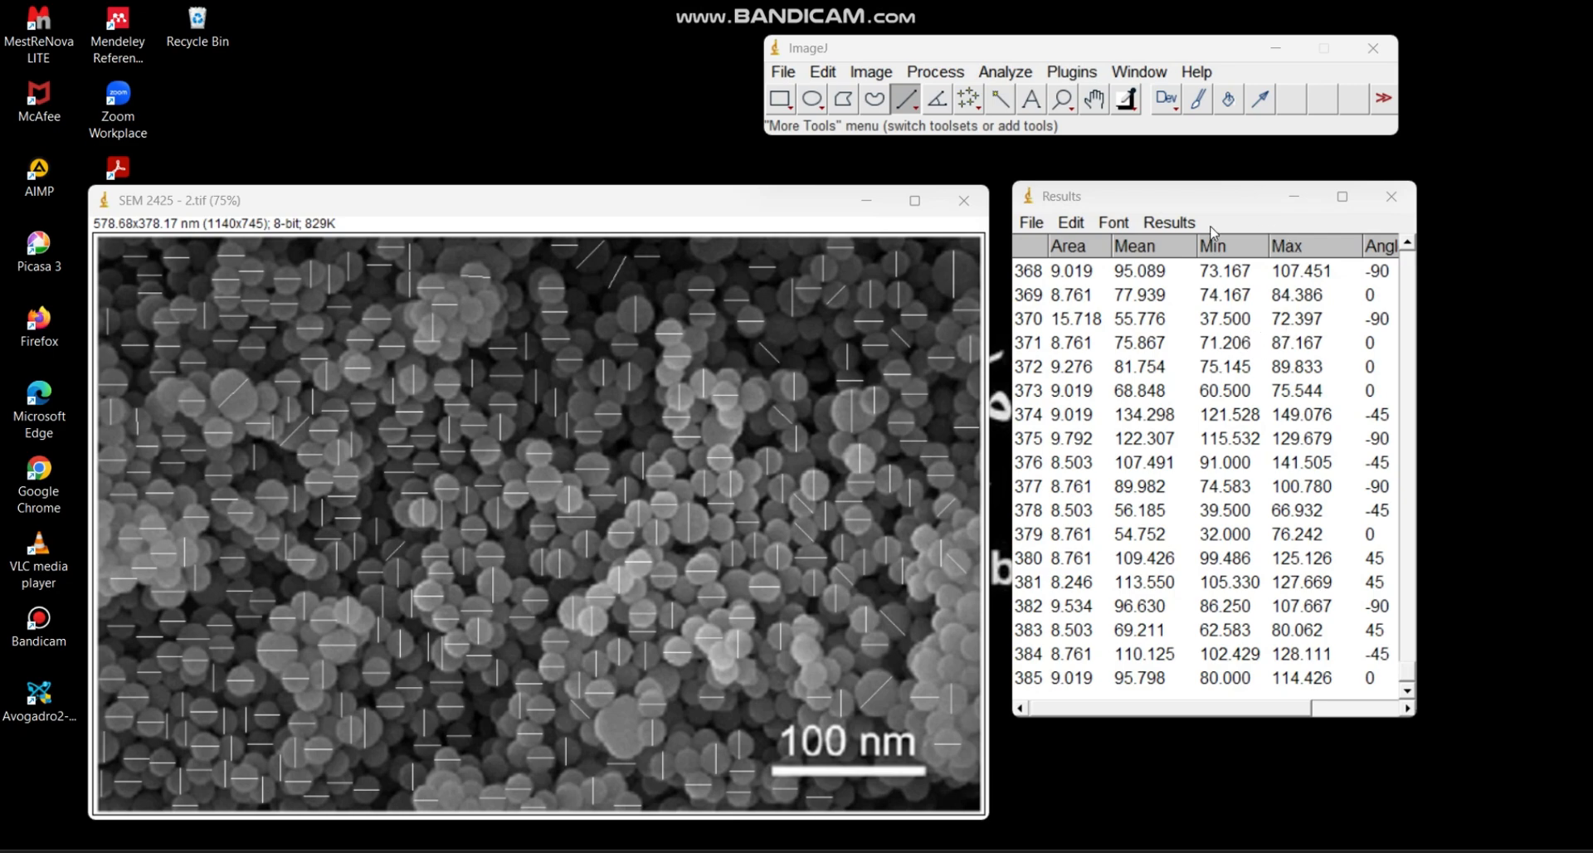
Step: Save the results table as Results SEM in the teknik mikroskopi folder
left_click(1029, 224)
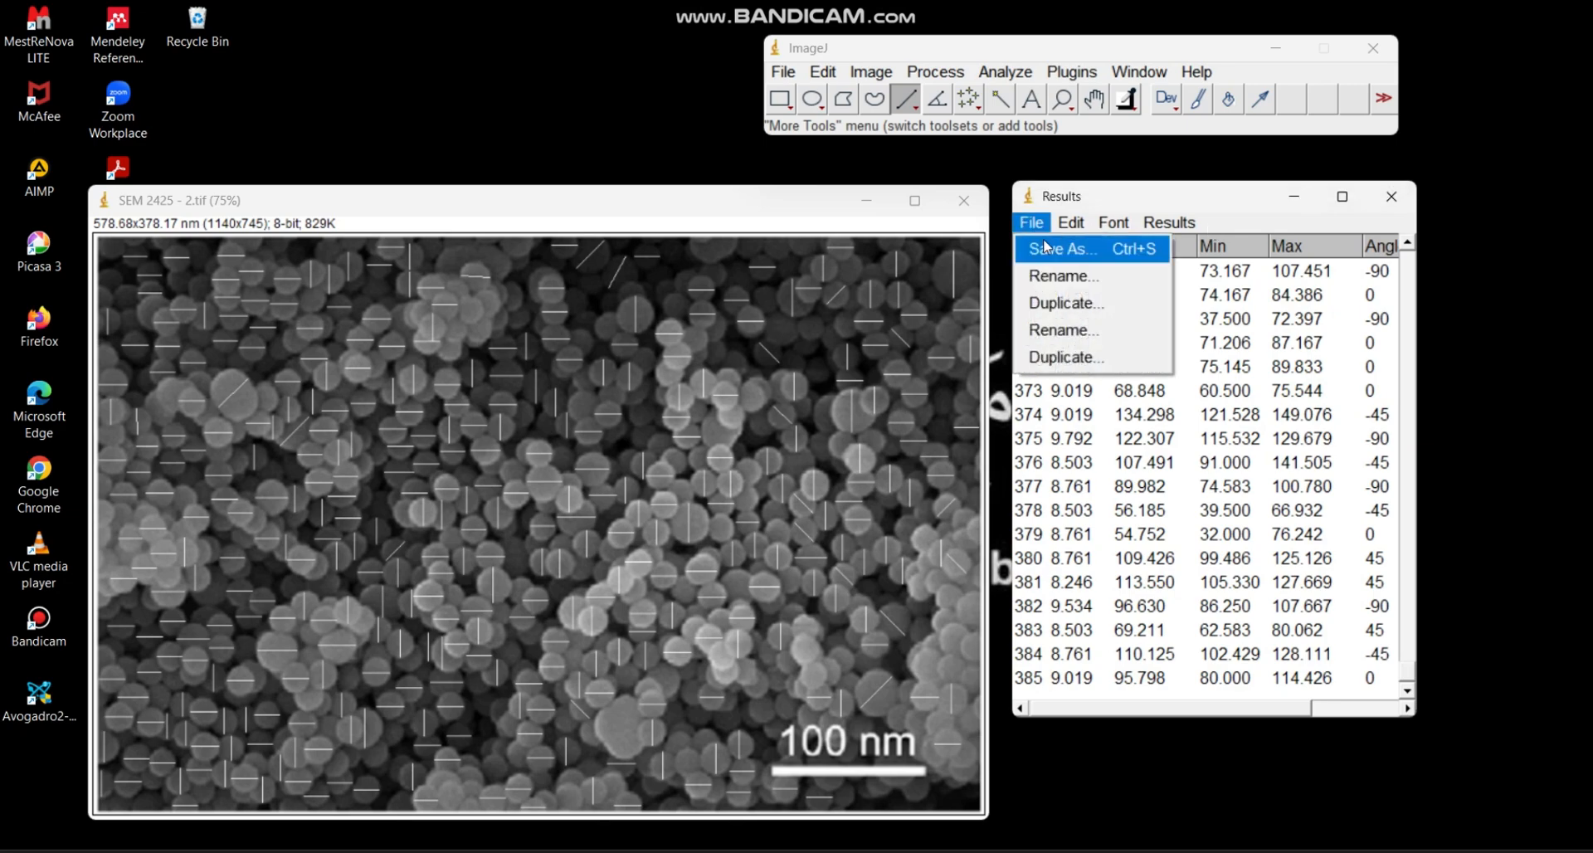
left_click(1047, 248)
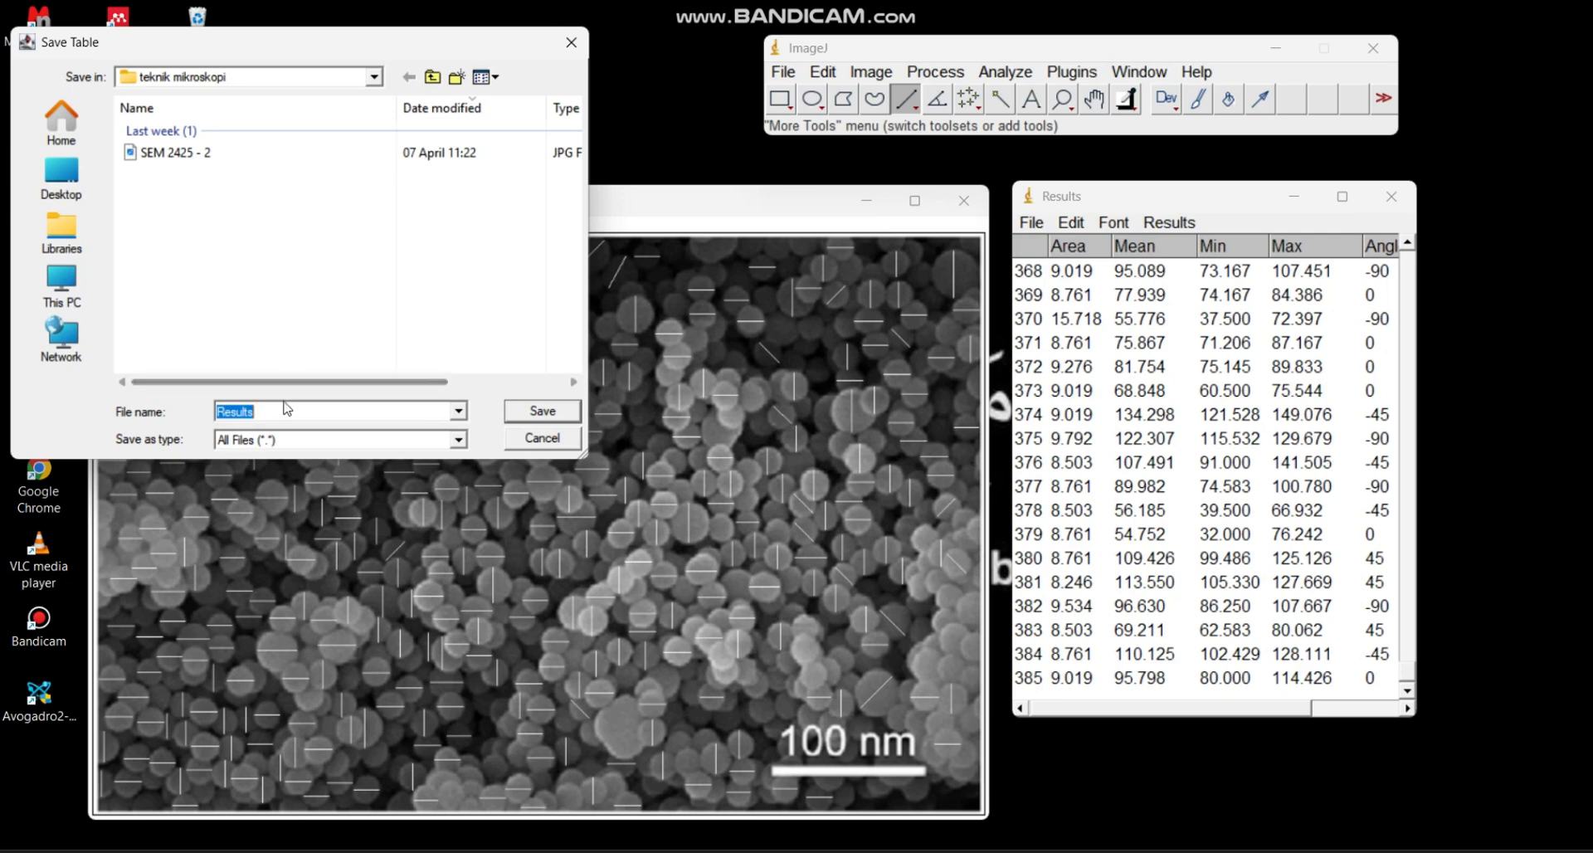
left_click(288, 413)
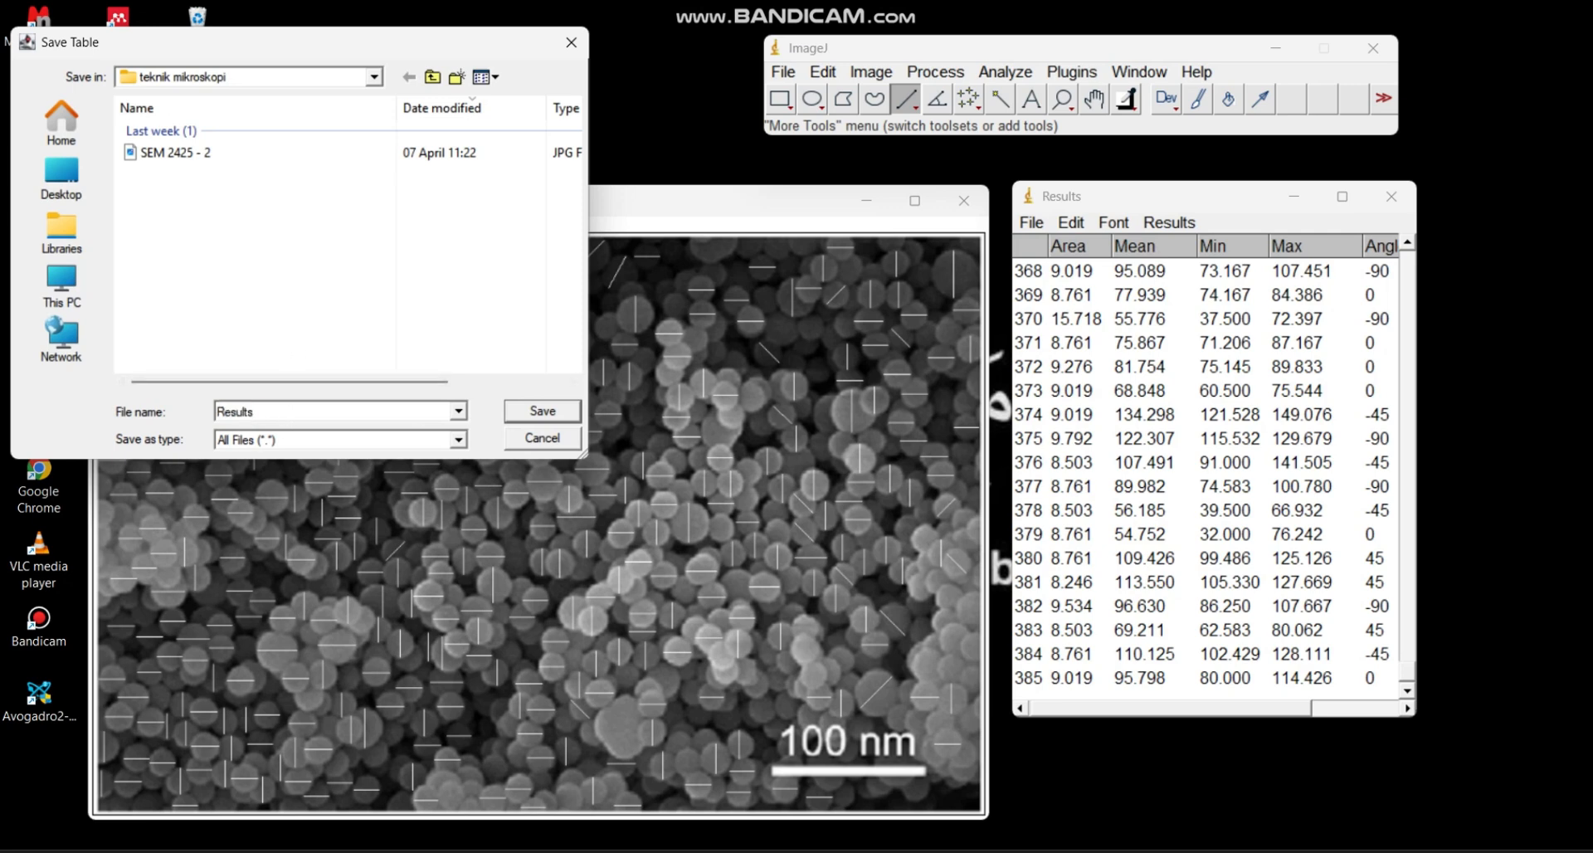
type("SEM")
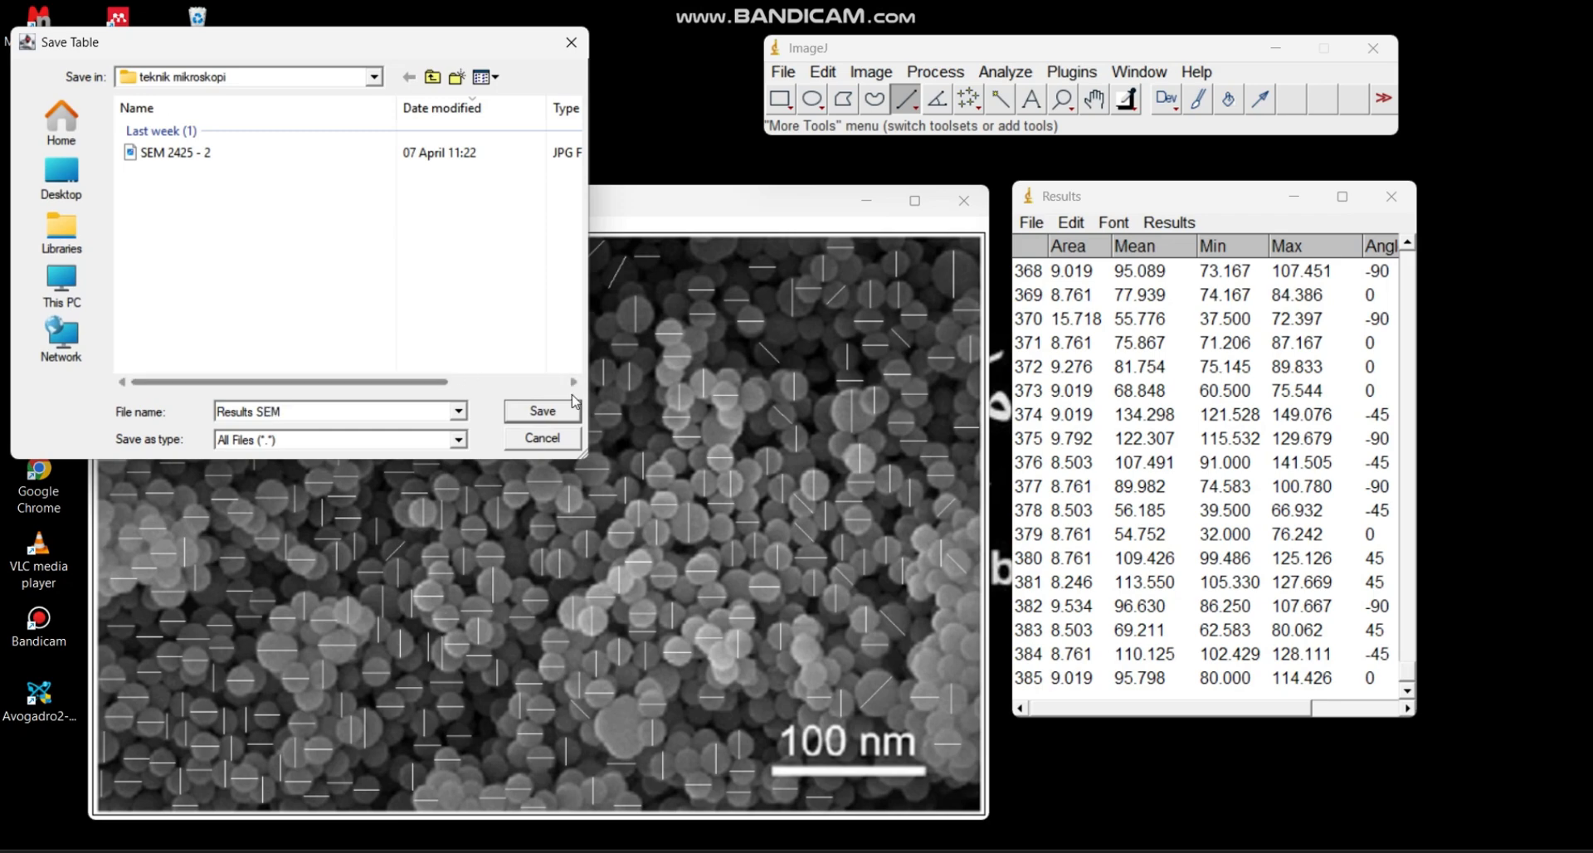
left_click(572, 407)
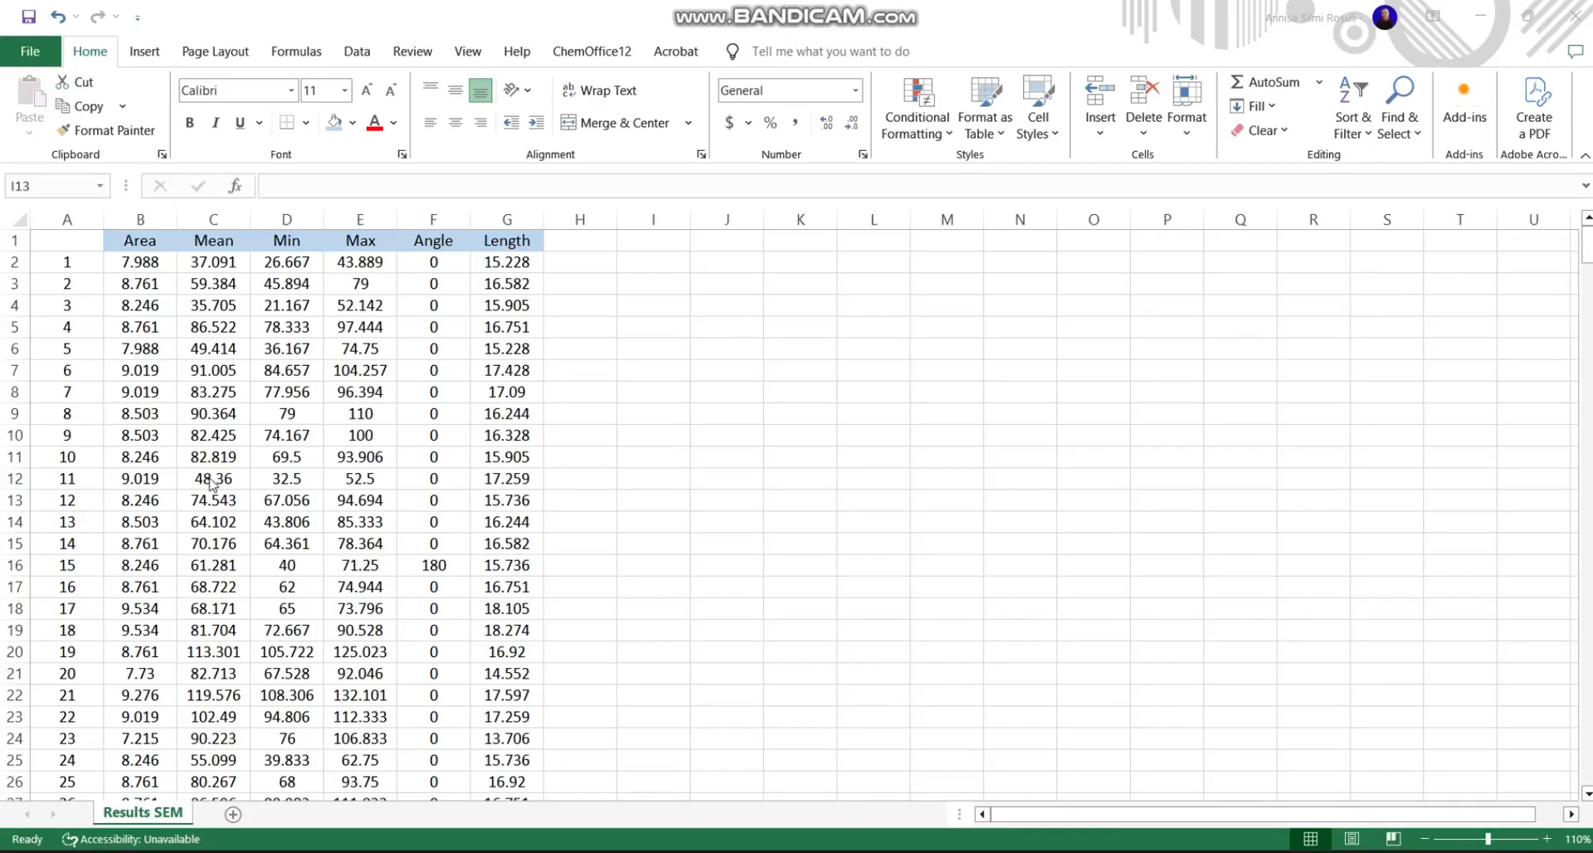
Step: Copy all Length values from cell G2 to the last row and paste them into column B of OriginPro's Book1 worksheet
left_click(518, 259)
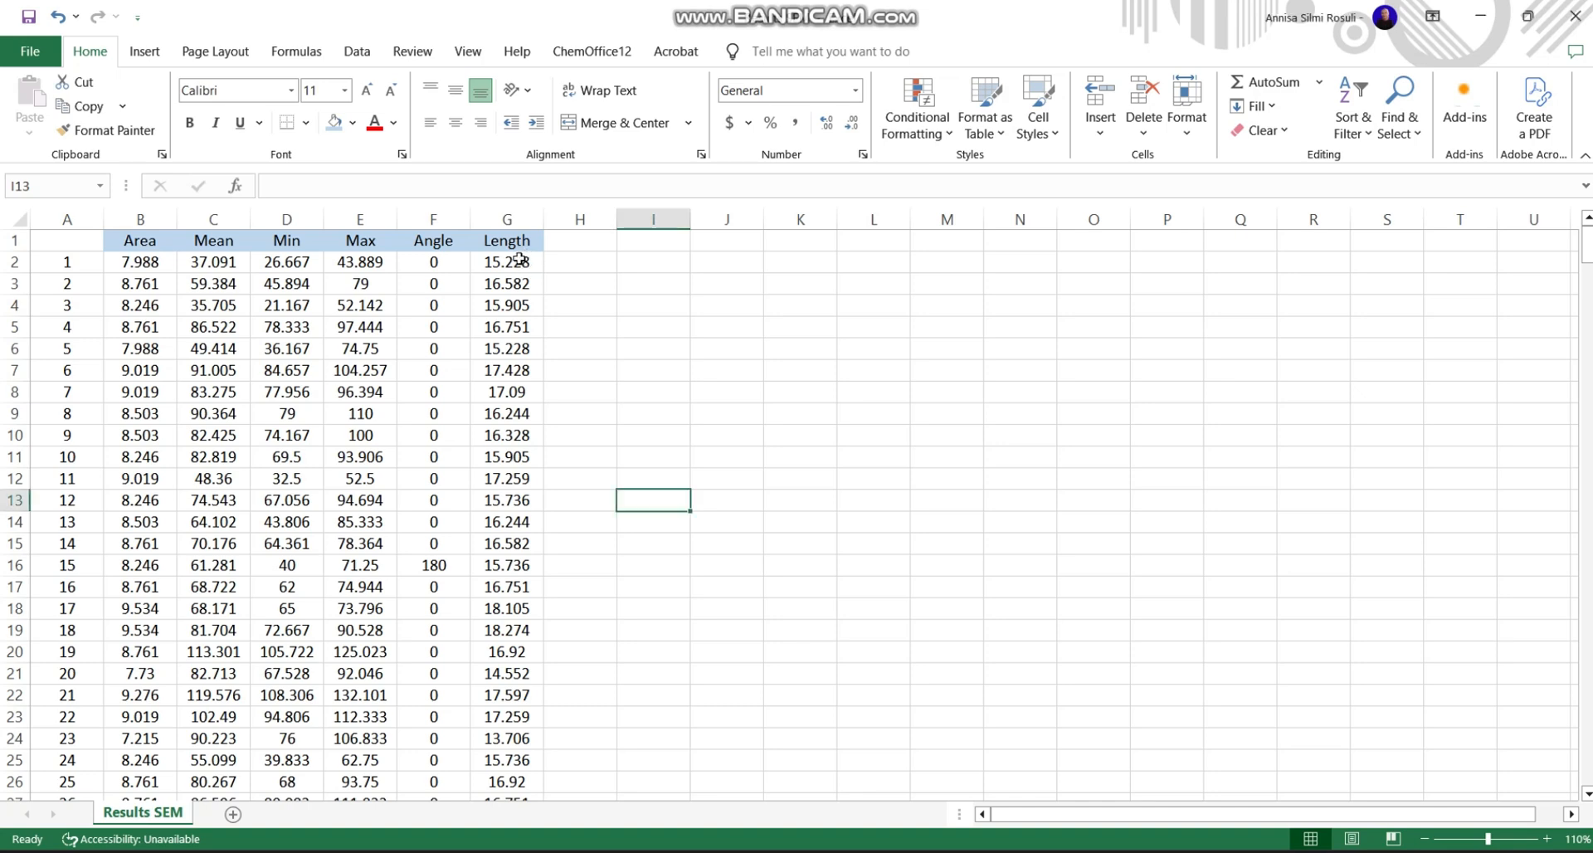
left_click(518, 259)
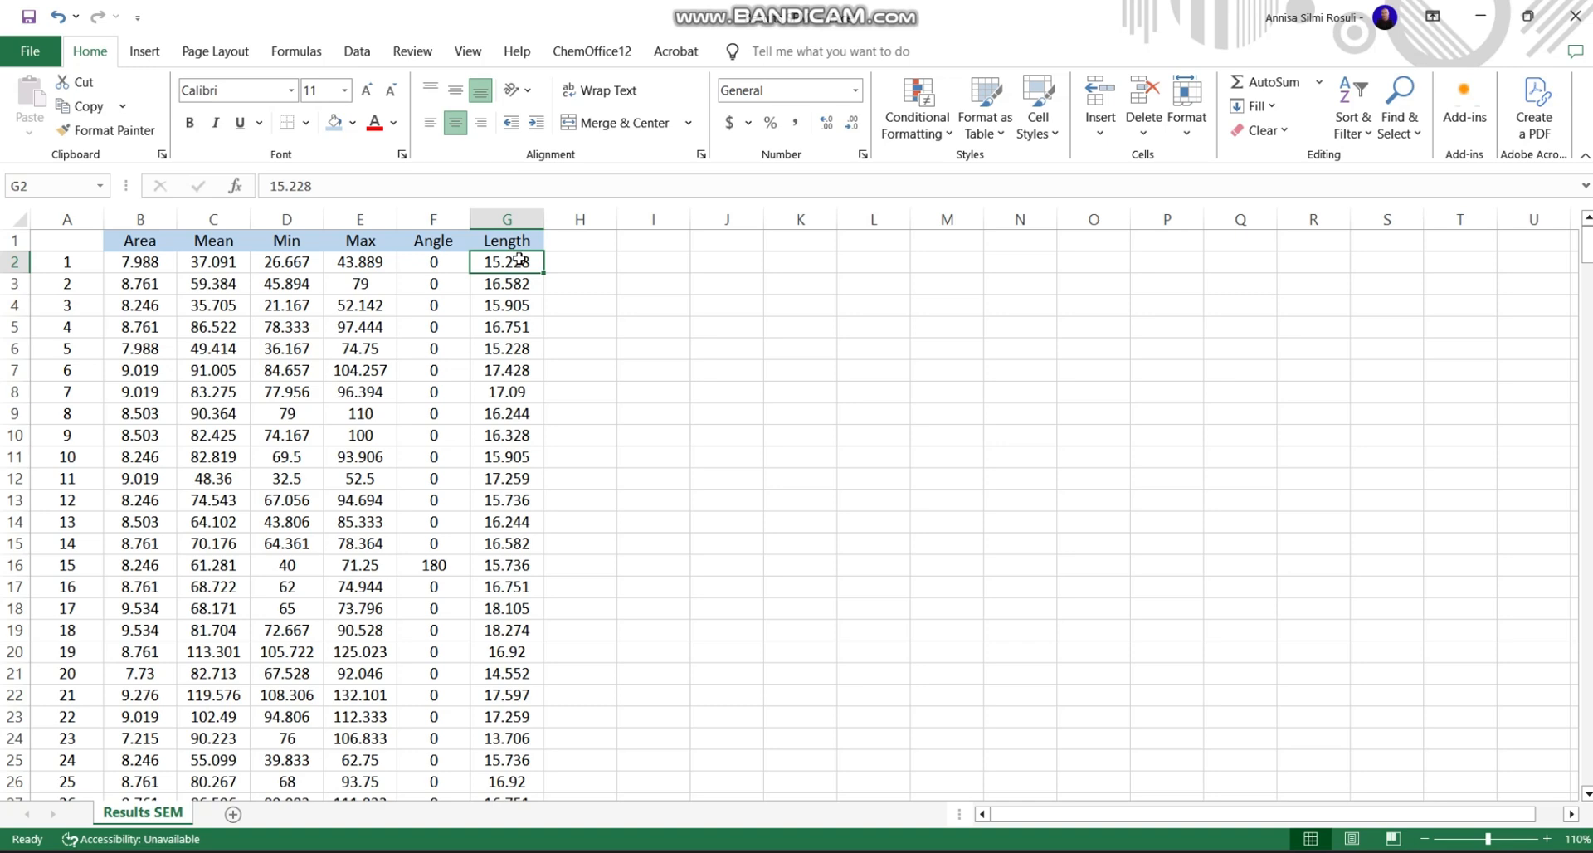
key("ctrl+shift+Down")
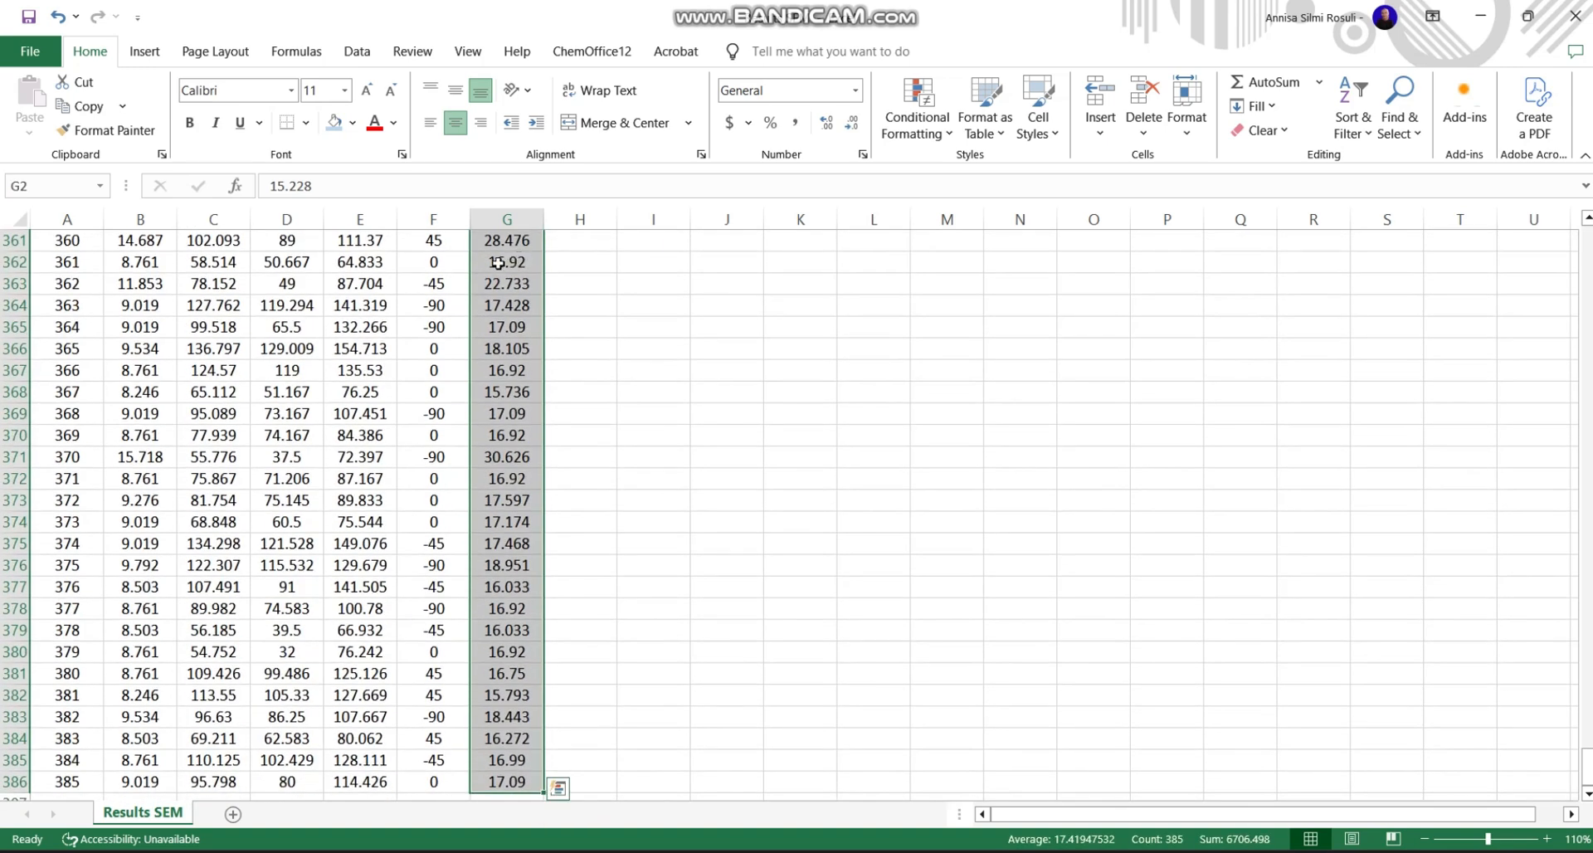
left_click(77, 108)
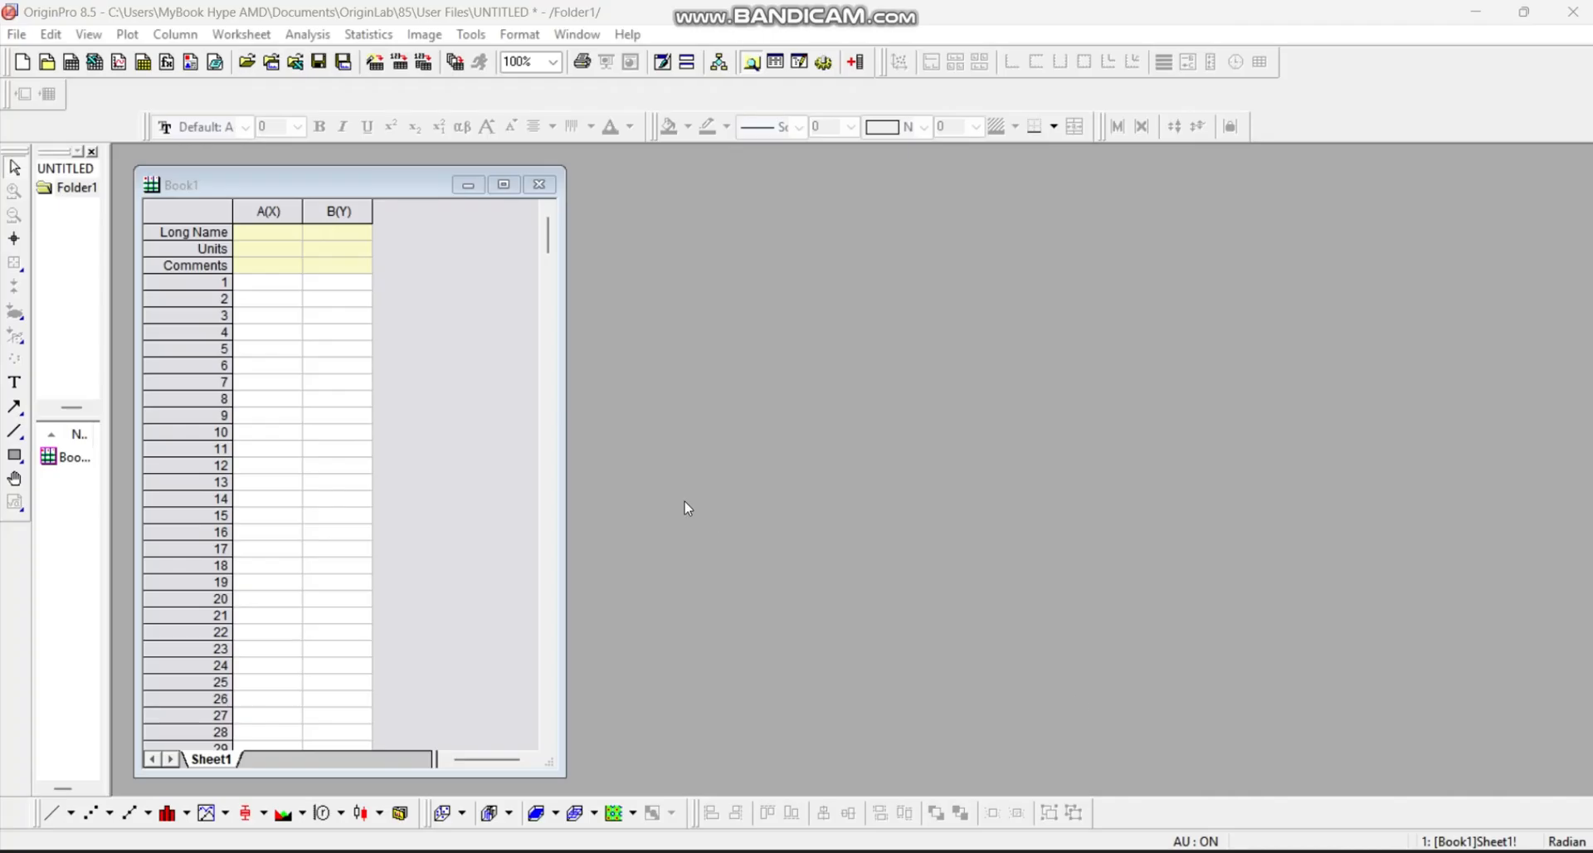
left_click(336, 286)
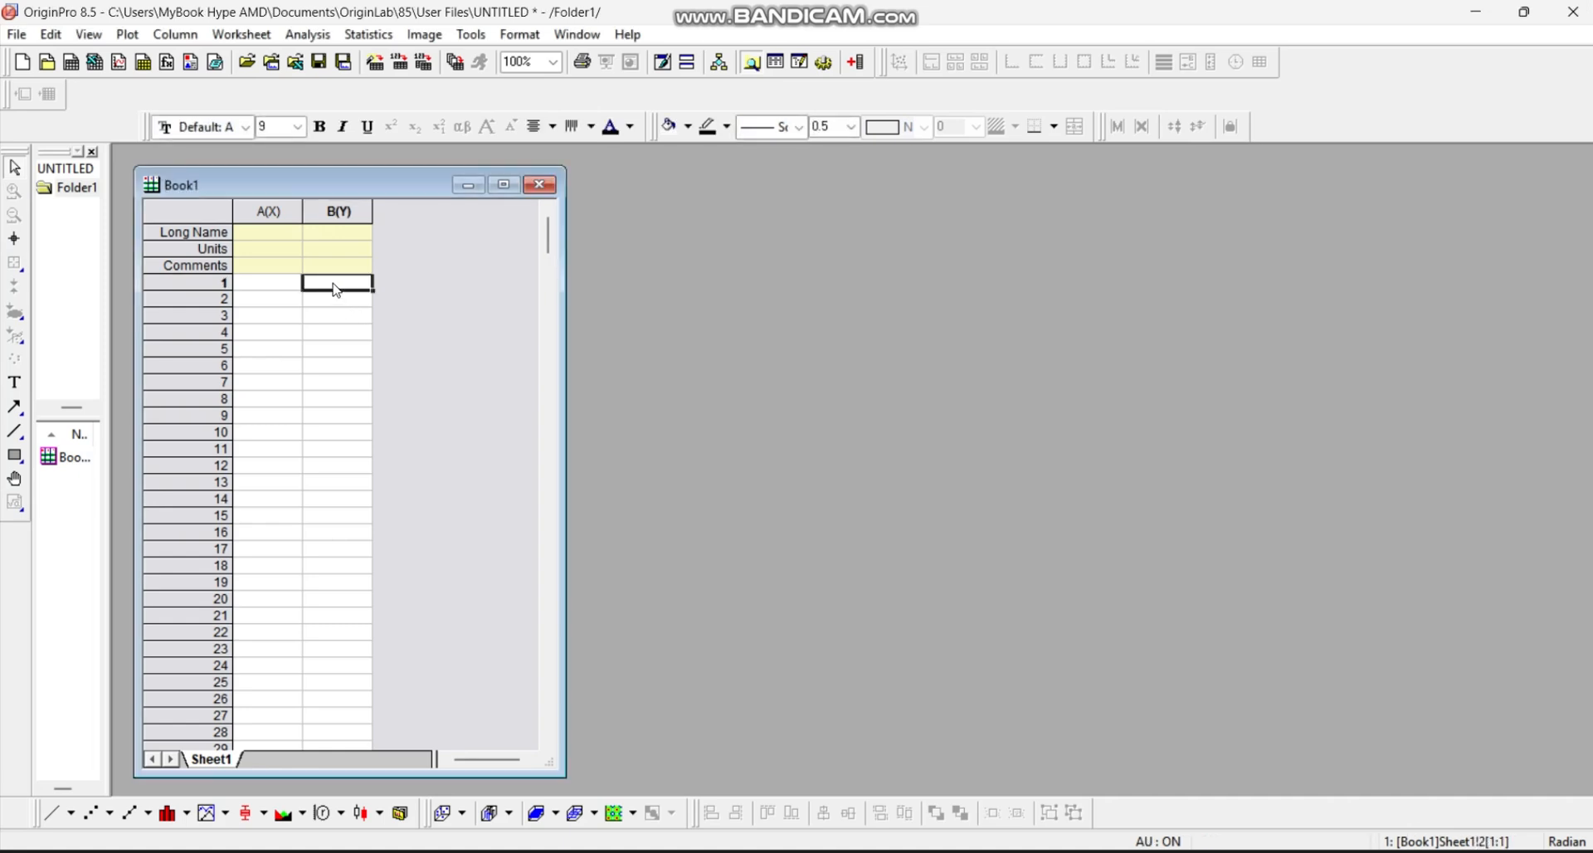
key("ctrl+v")
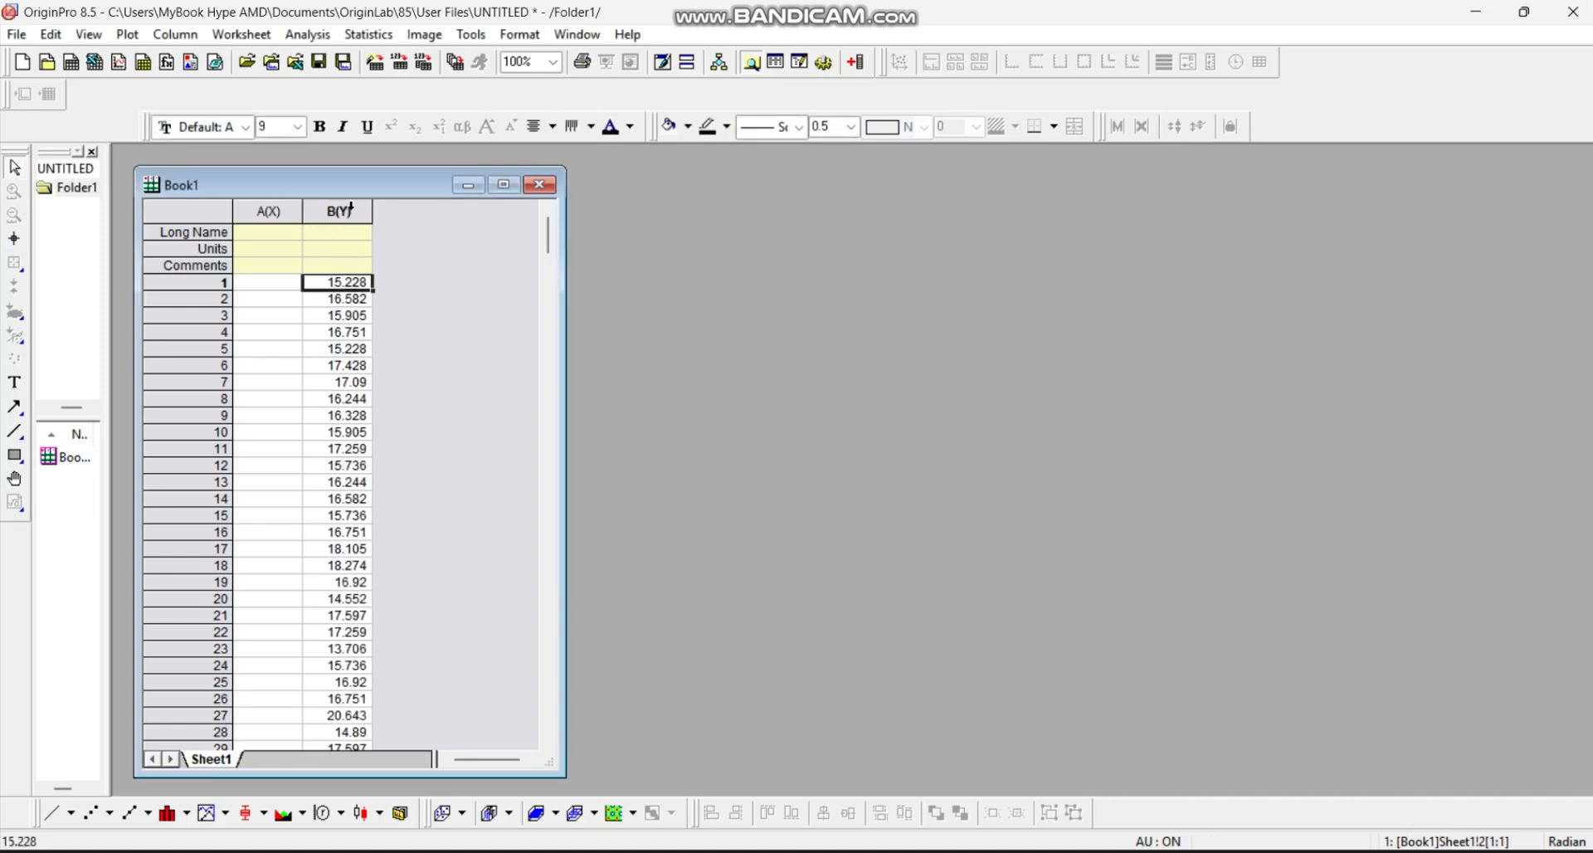
Step: Set the long name of column B to Length and centre the column's contents
left_click(349, 236)
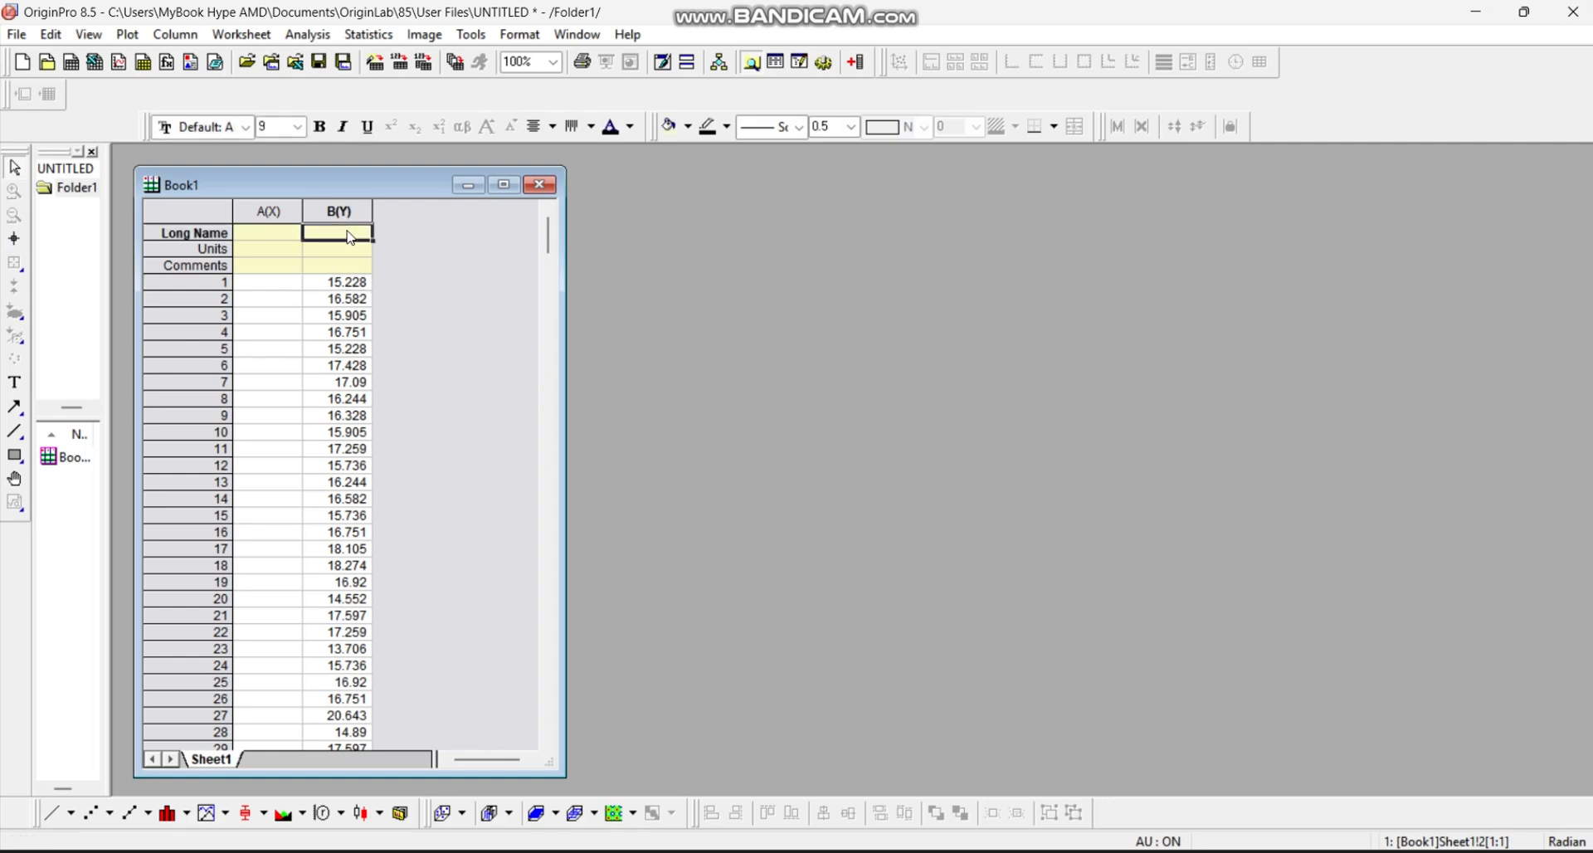
type("L")
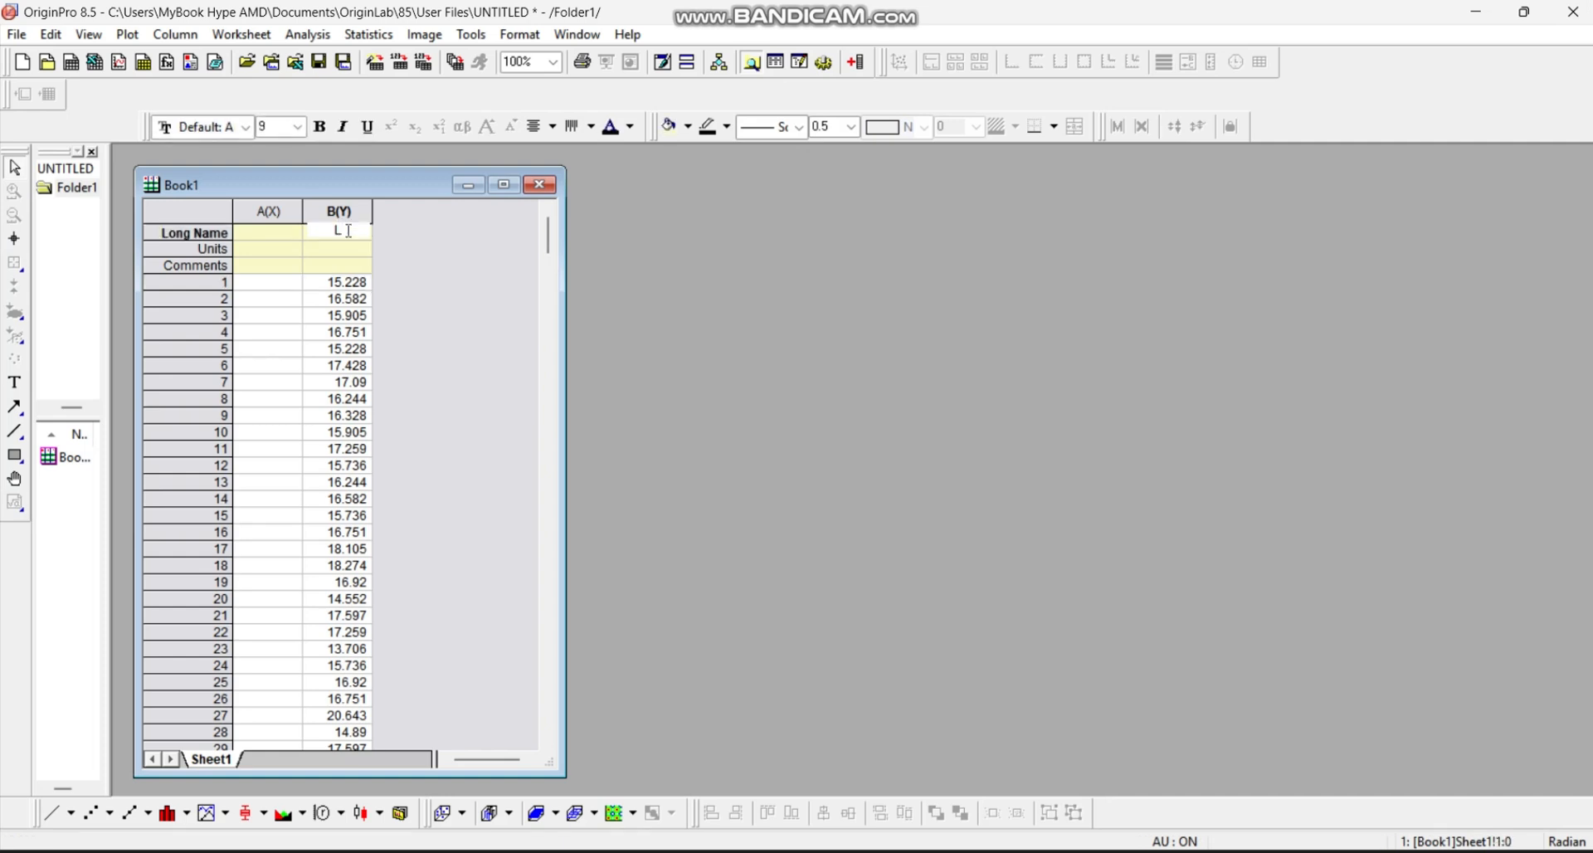
type("ength")
left_click(348, 210)
left_click(536, 130)
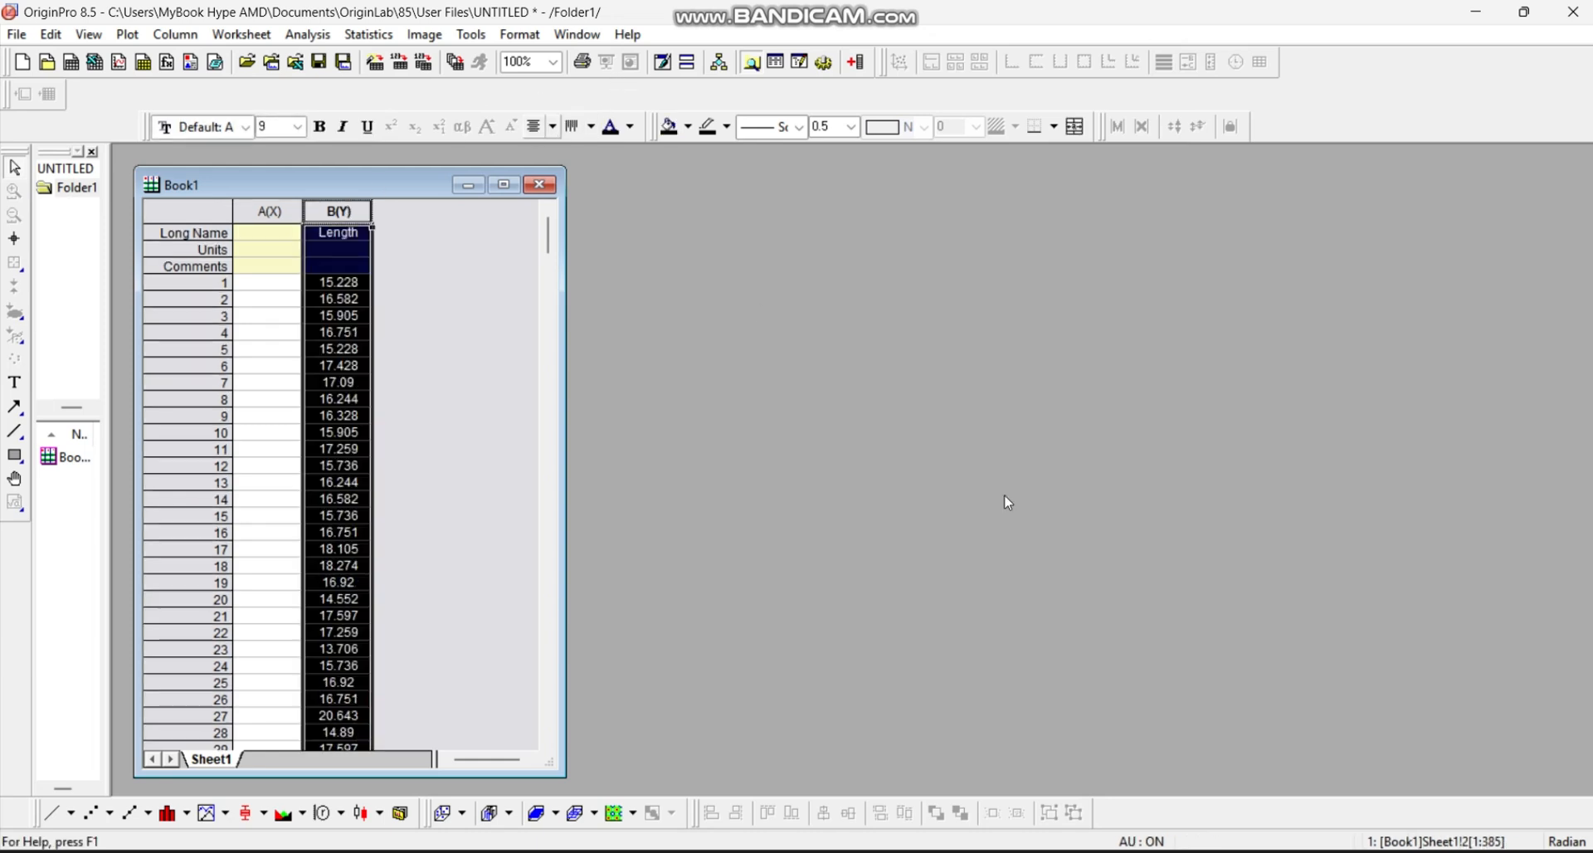
left_click(490, 689)
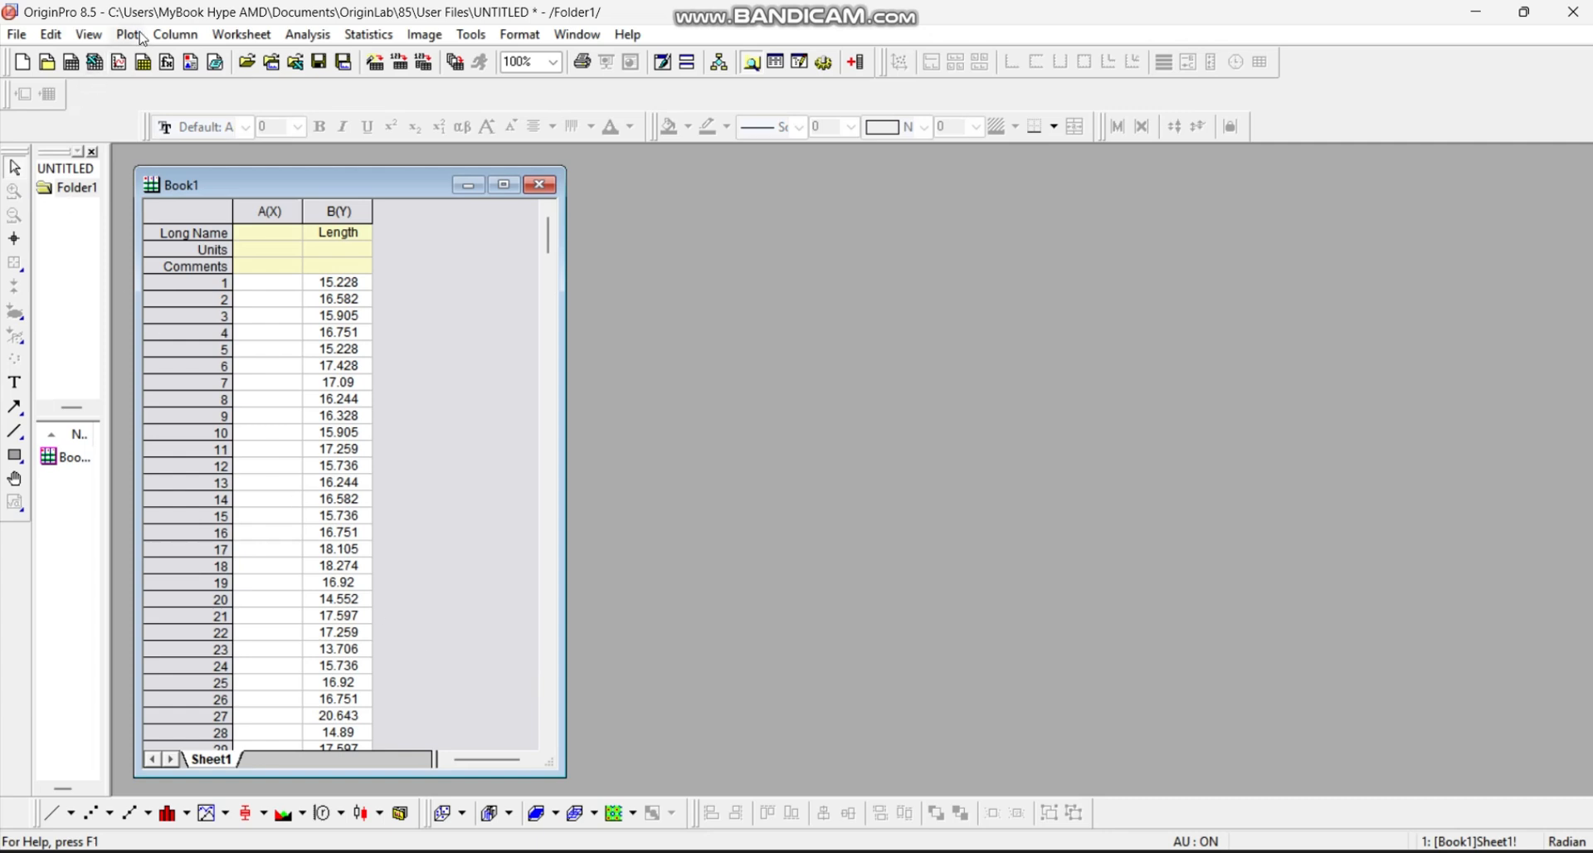
Step: Plot the Length column as a histogram
left_click(338, 212)
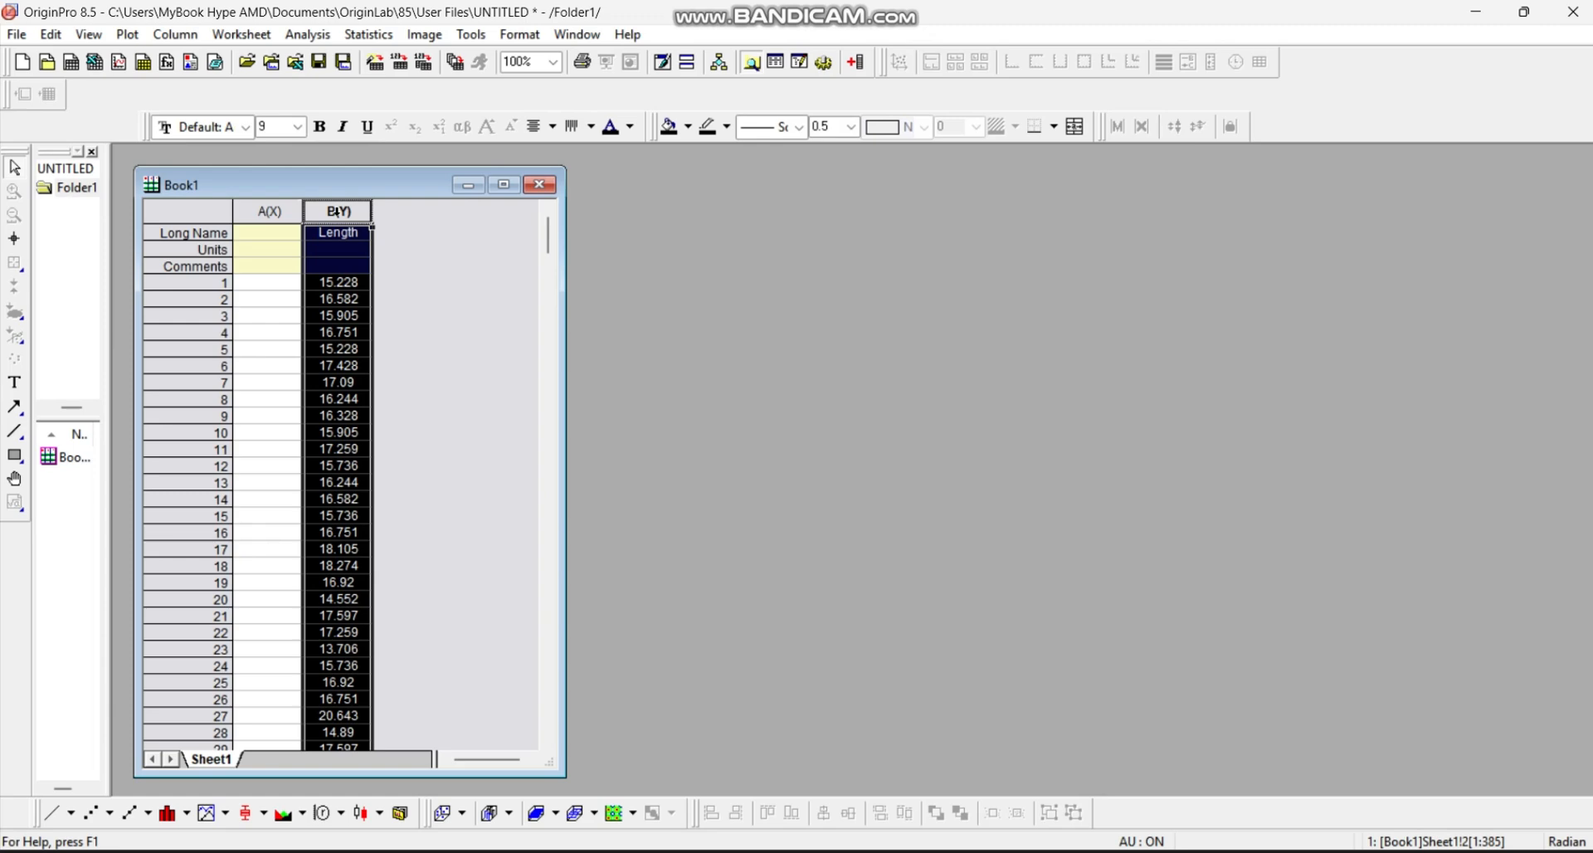
left_click(128, 35)
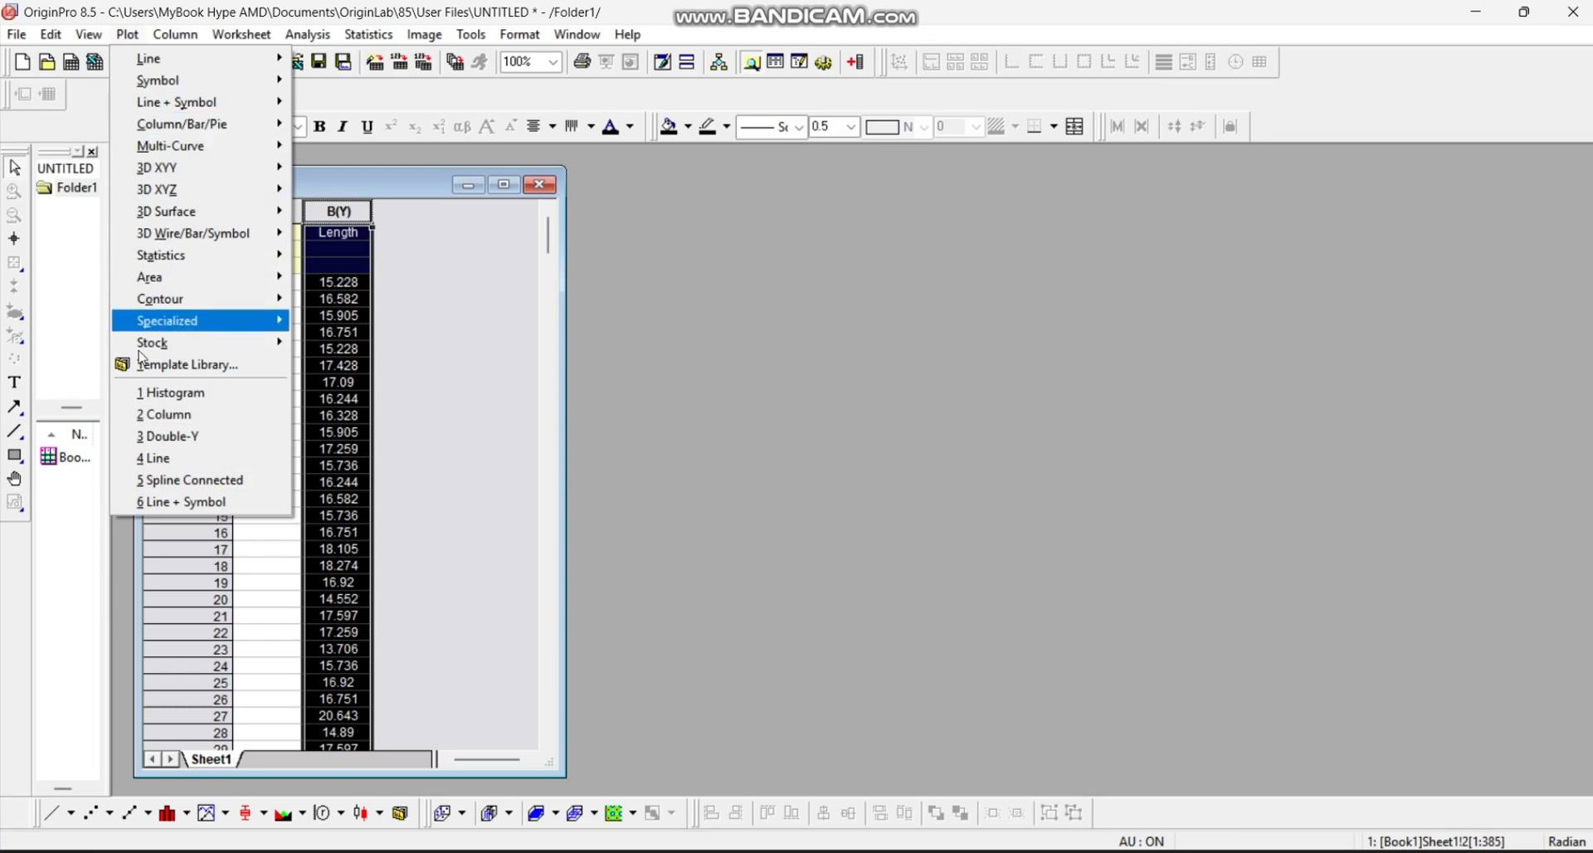
left_click(159, 395)
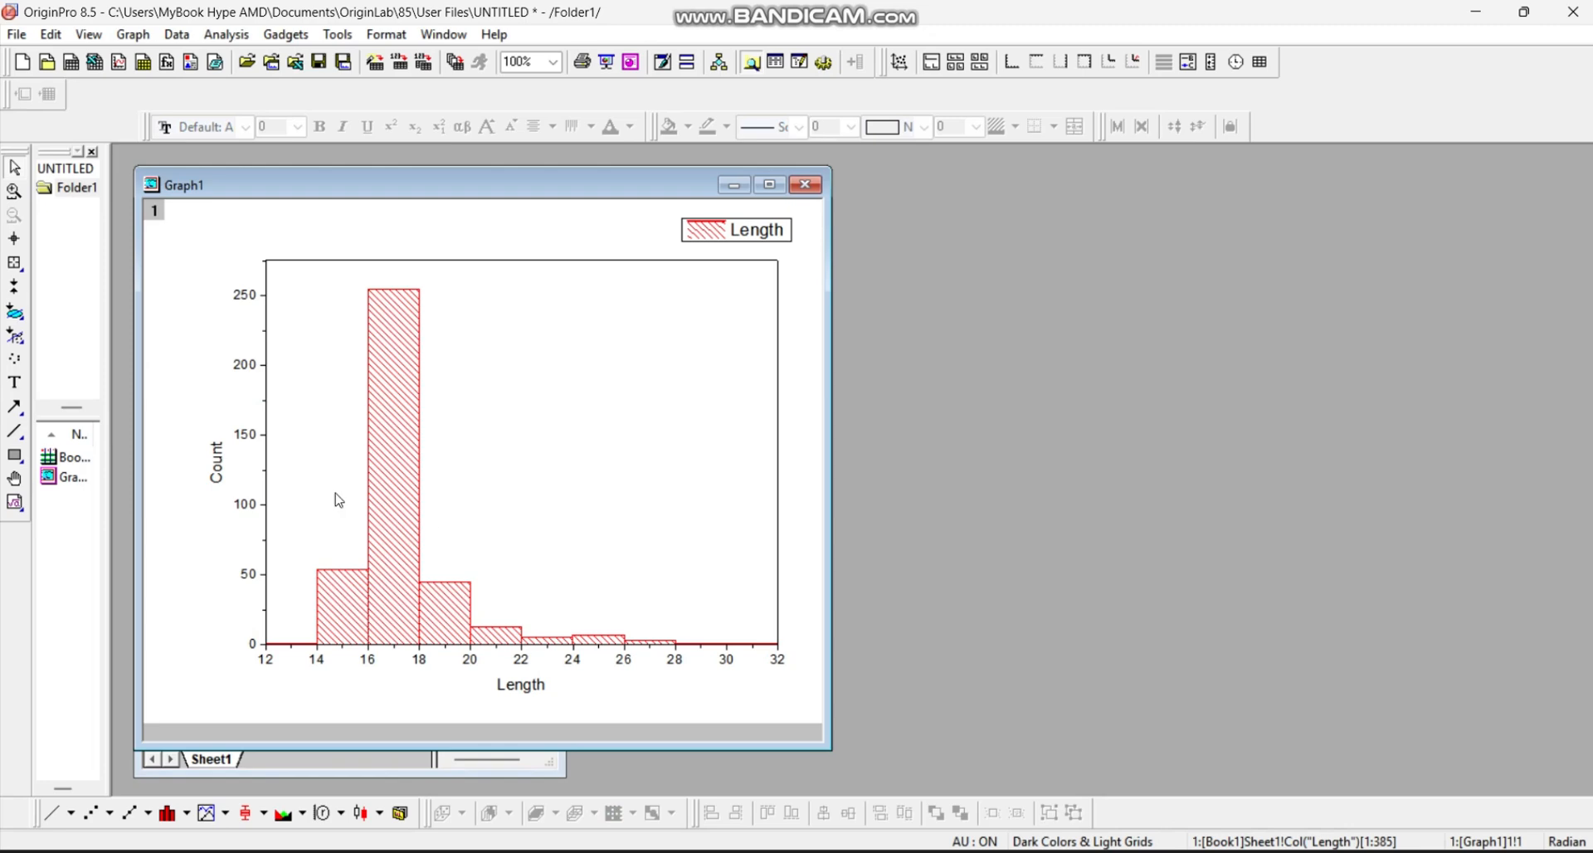
Step: Change the histogram's vertical axis title to Frekuensi
double_click(224, 472)
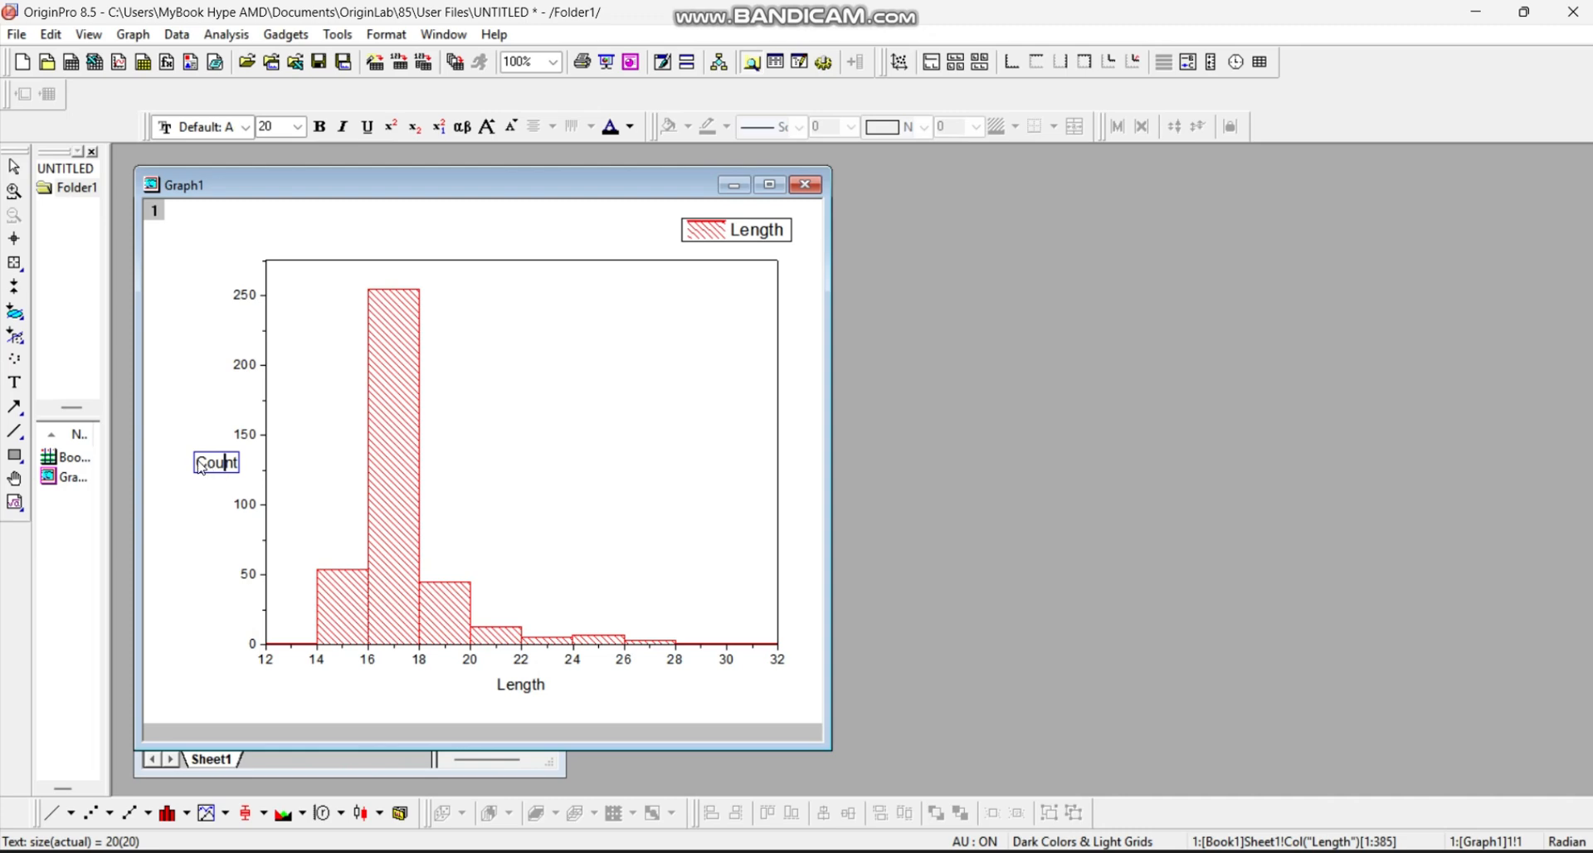
left_click_drag(201, 467, 276, 487)
type("Frekuensi")
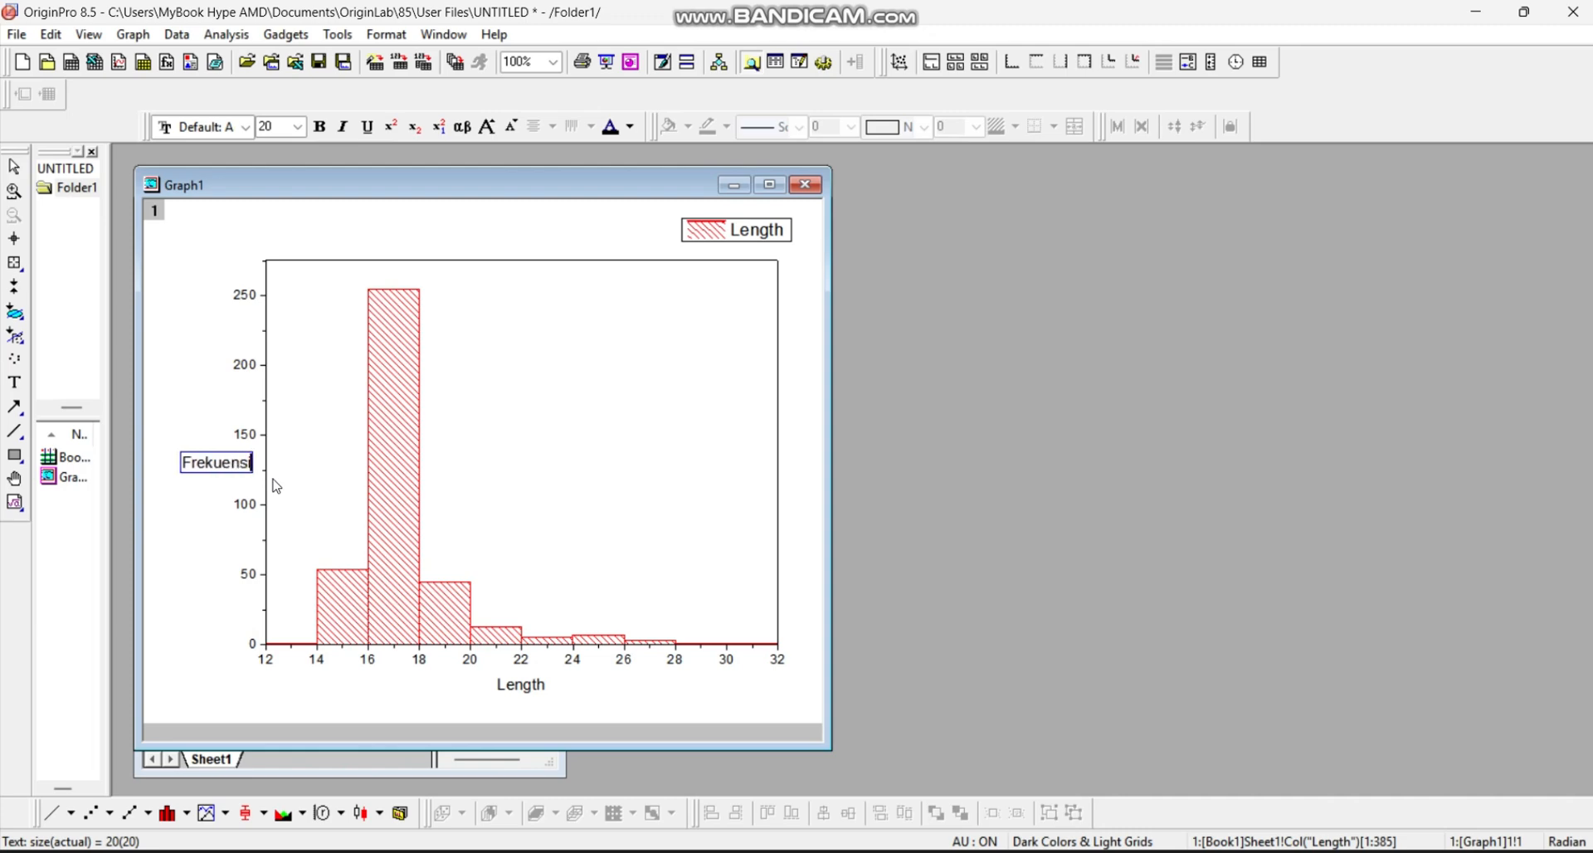
left_click(491, 482)
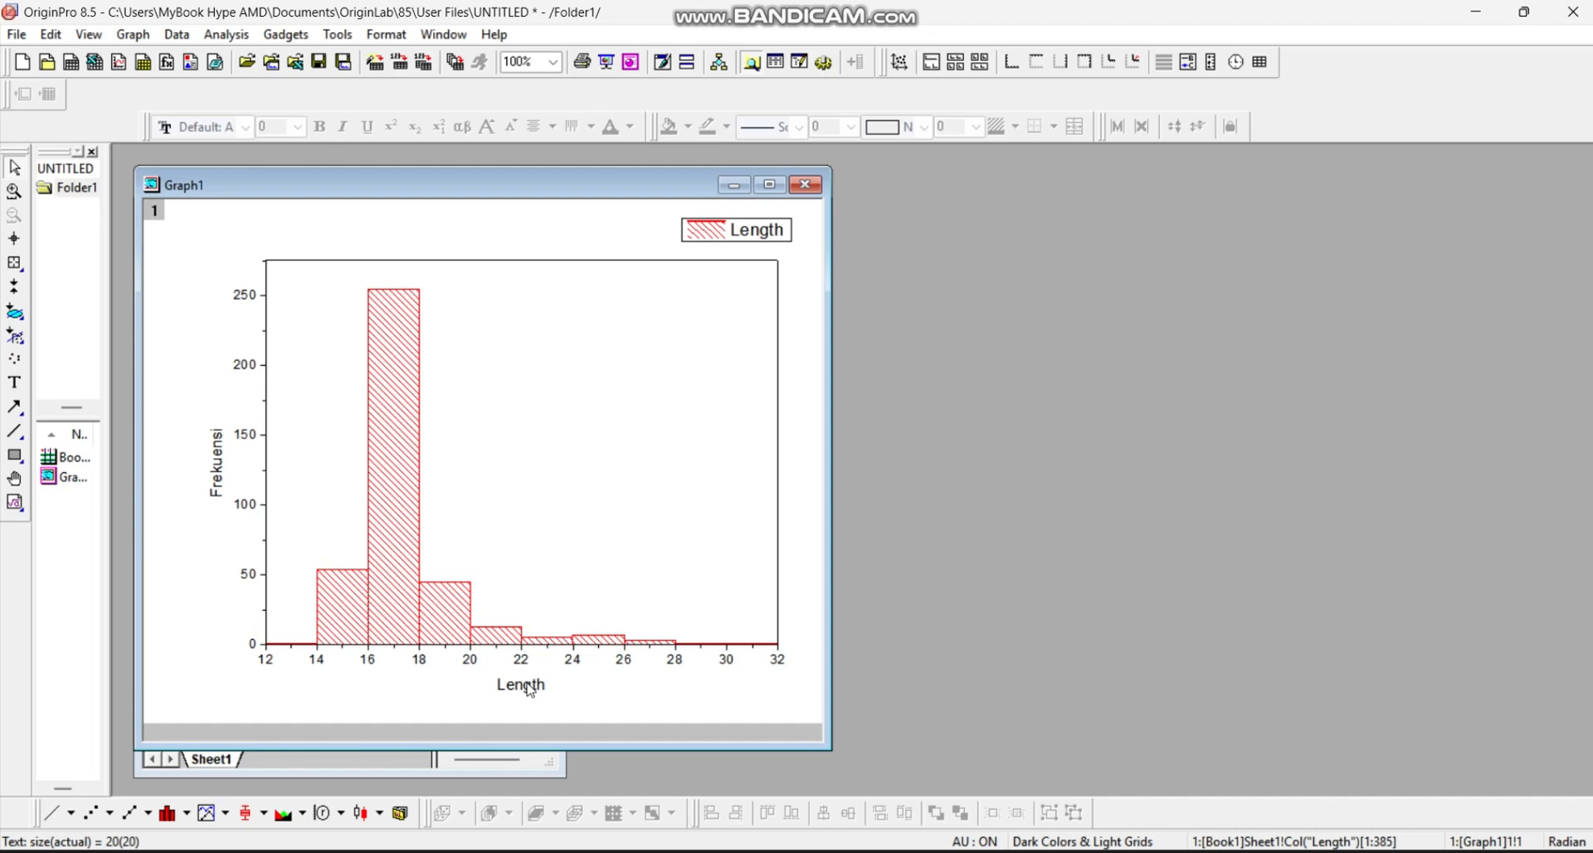
Step: Set the histogram's horizontal axis scale to run from 10 to 33
double_click(321, 666)
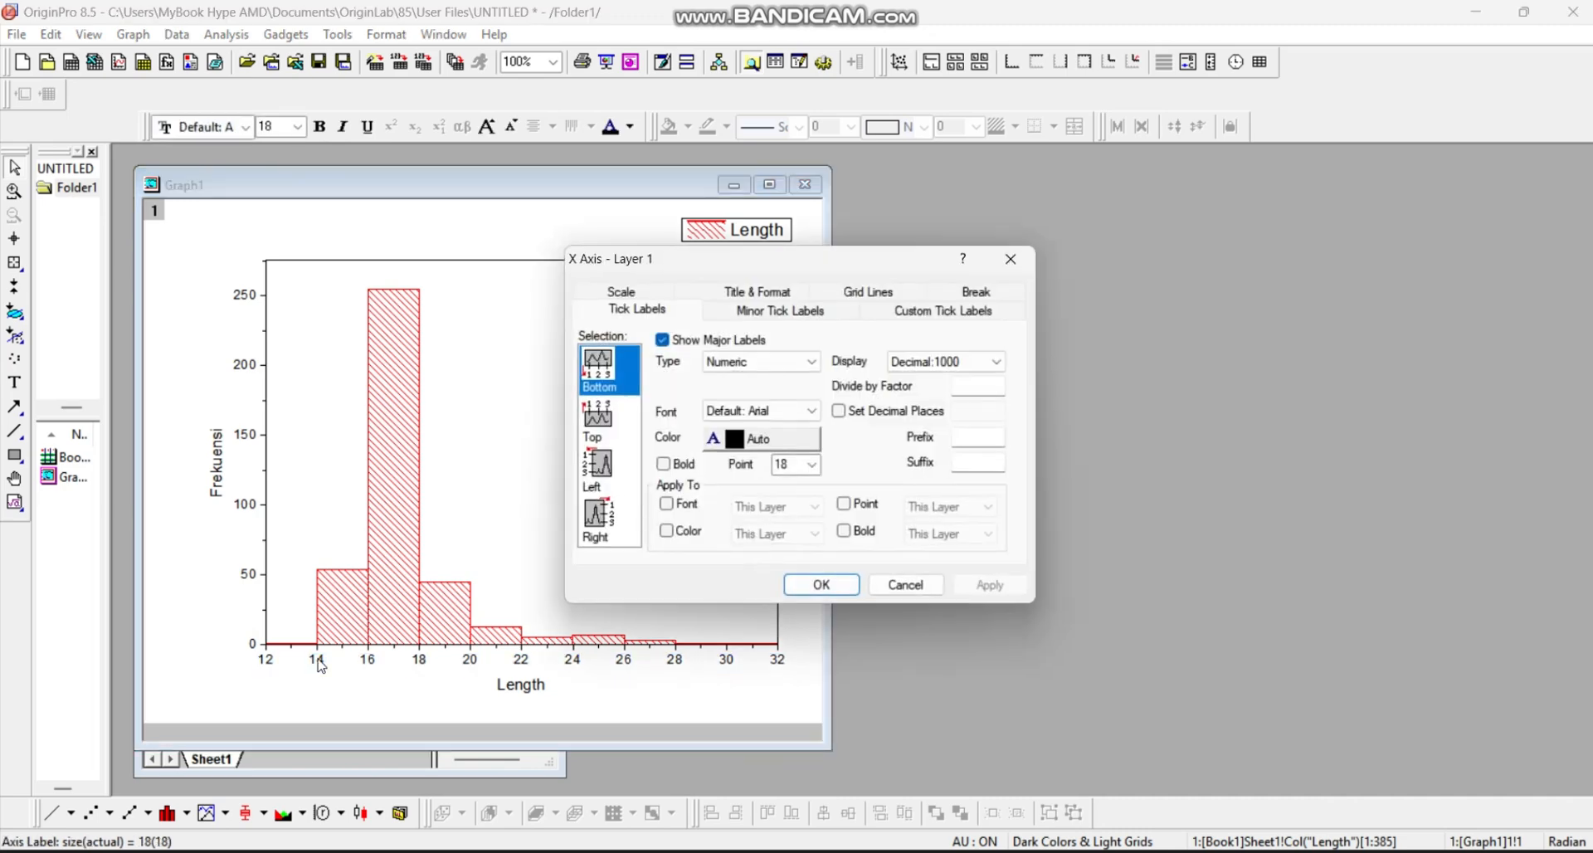
left_click(637, 297)
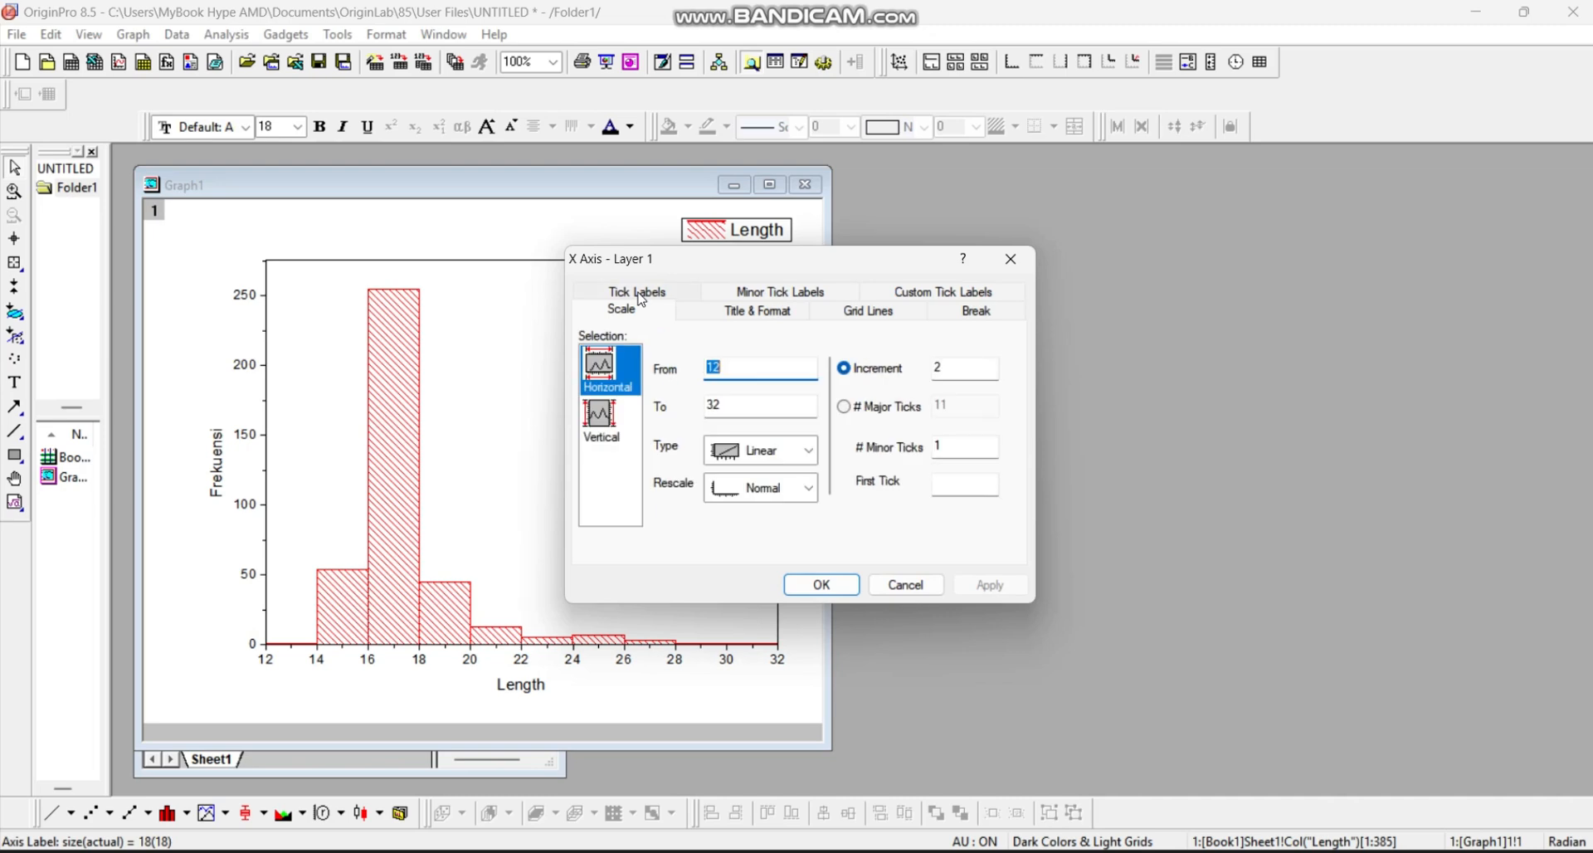
left_click(731, 370)
key("BackSpace")
type("0")
left_click(729, 406)
key("BackSpace")
type("3")
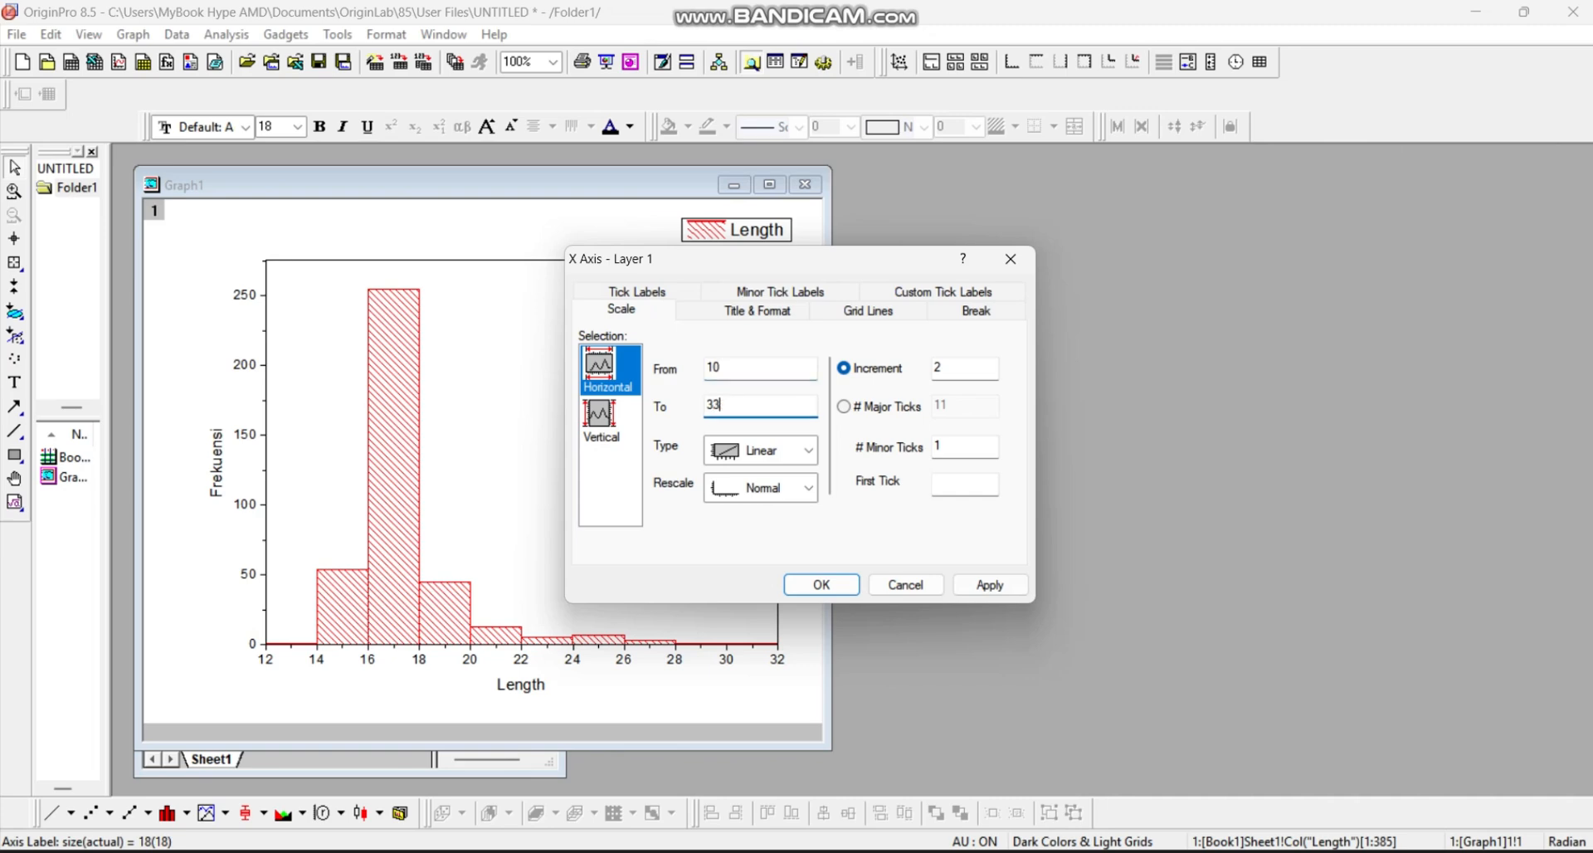
Step: Set the vertical axis to end at 280 with an increment of 25, and place the graph window beside the worksheet
left_click(628, 425)
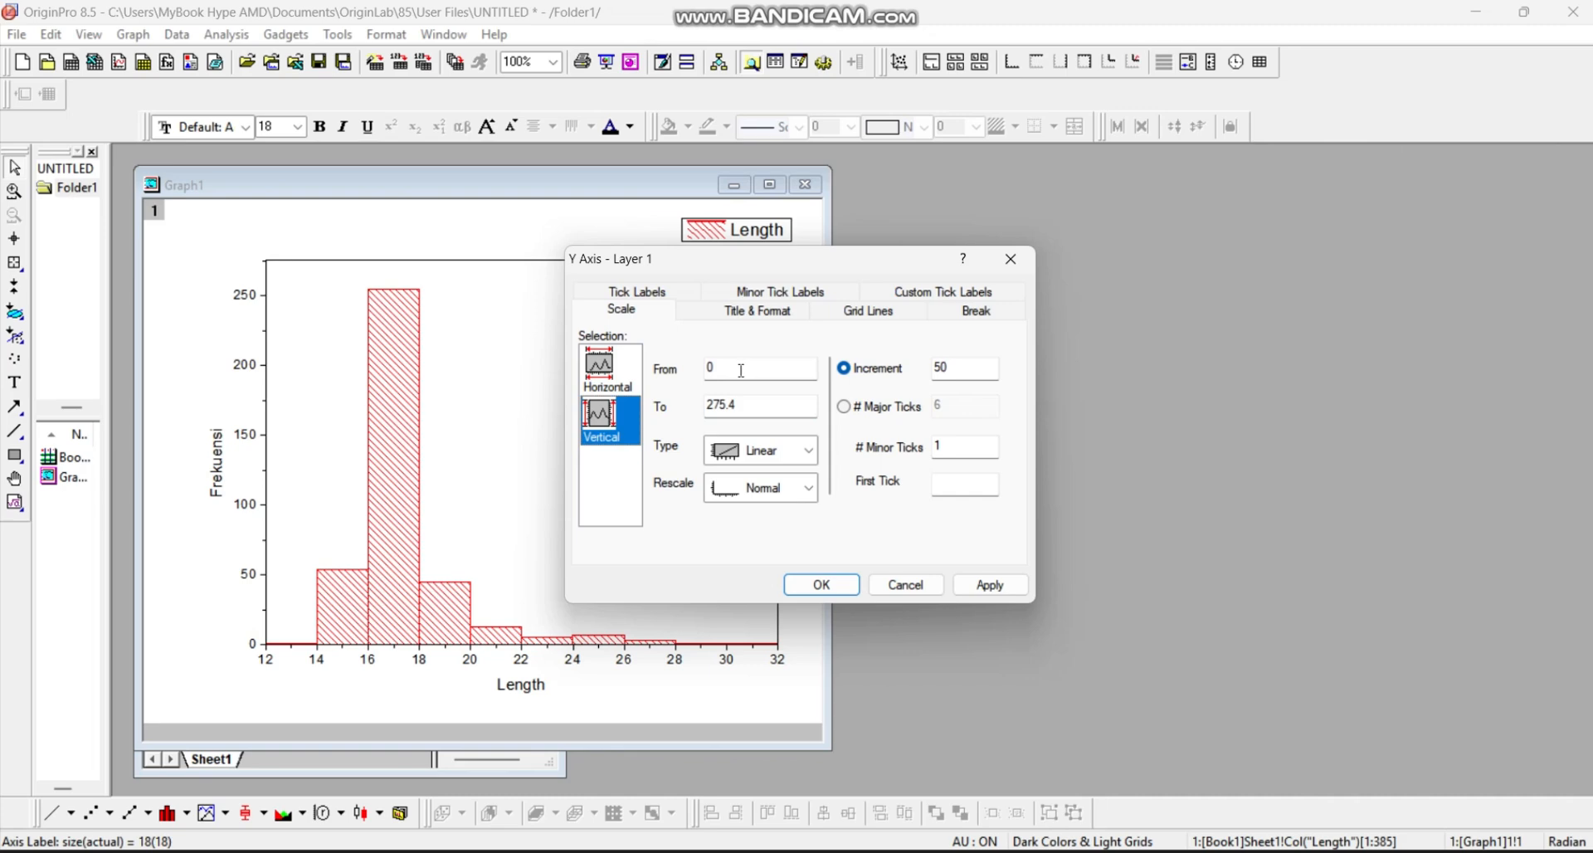
left_click(735, 407)
left_click_drag(736, 407, 704, 416)
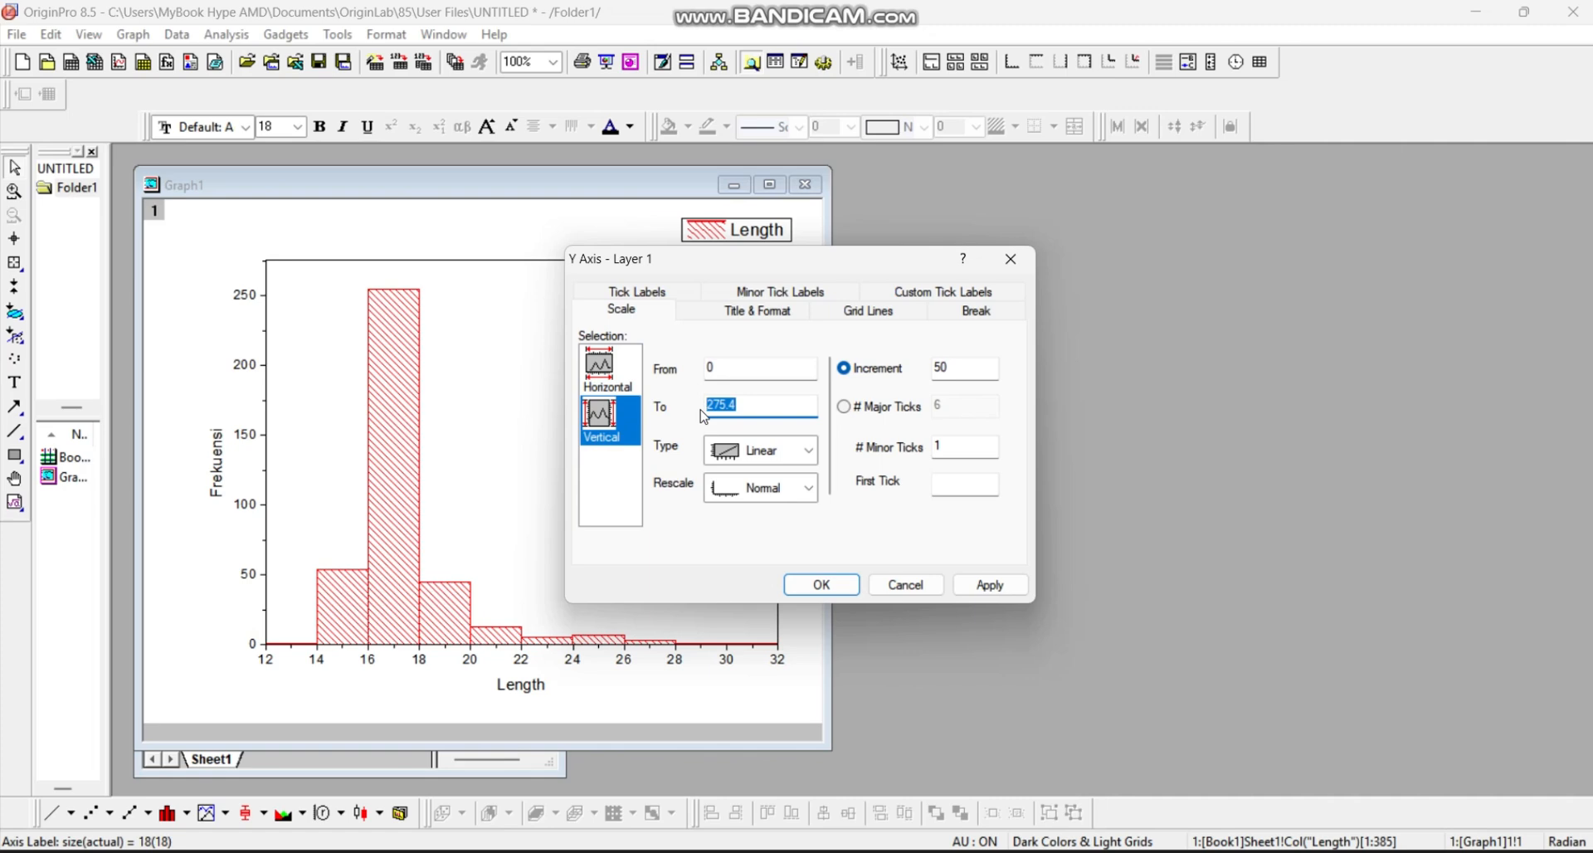
type("280")
left_click(966, 367)
key("BackSpace")
key("BackSpace")
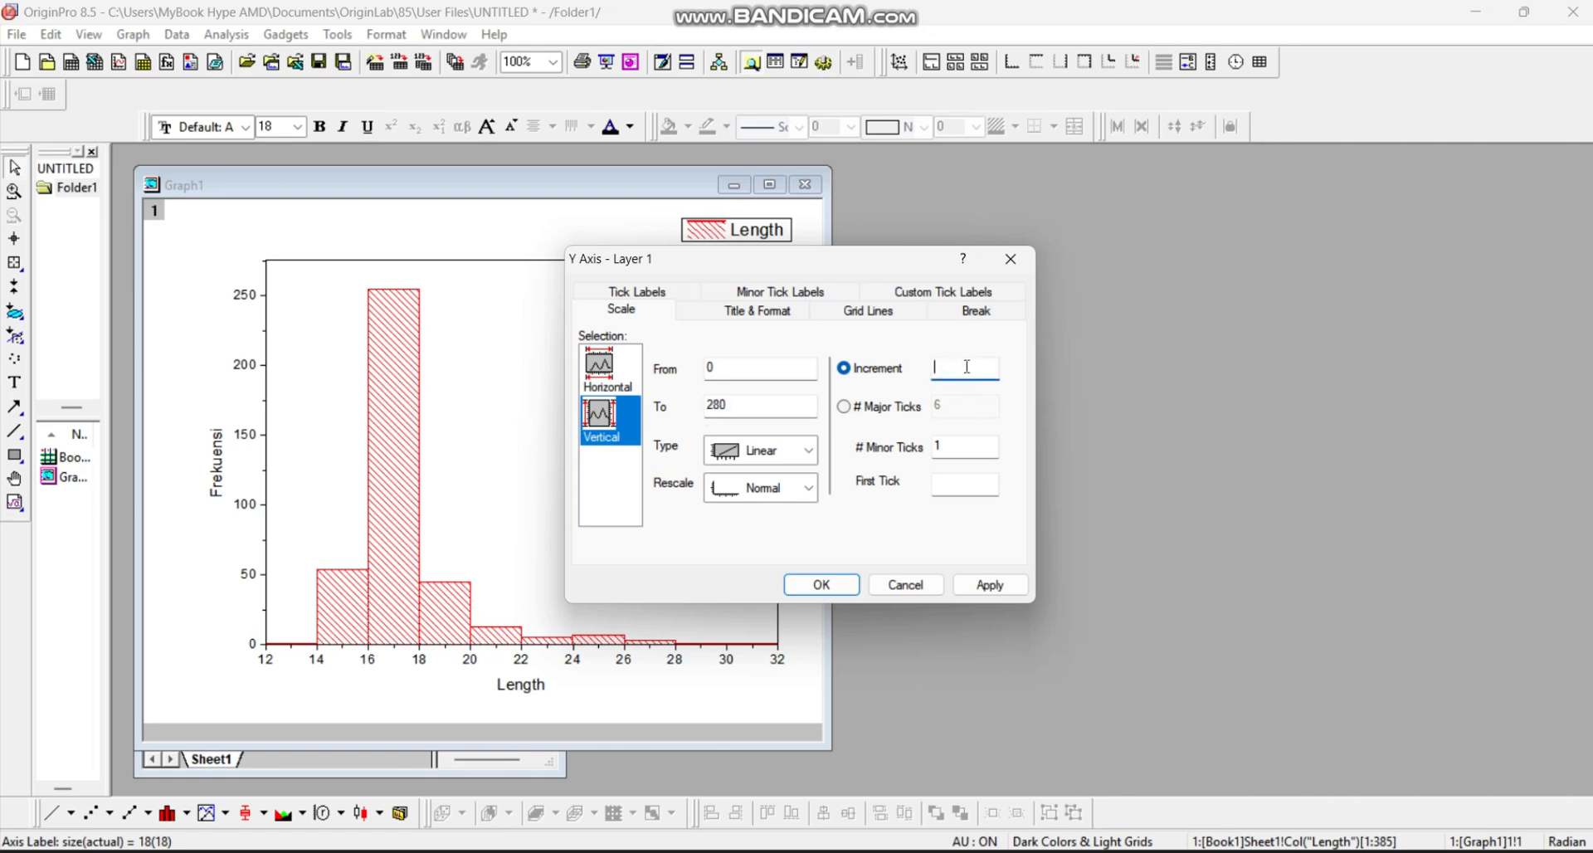
type("25")
left_click(986, 584)
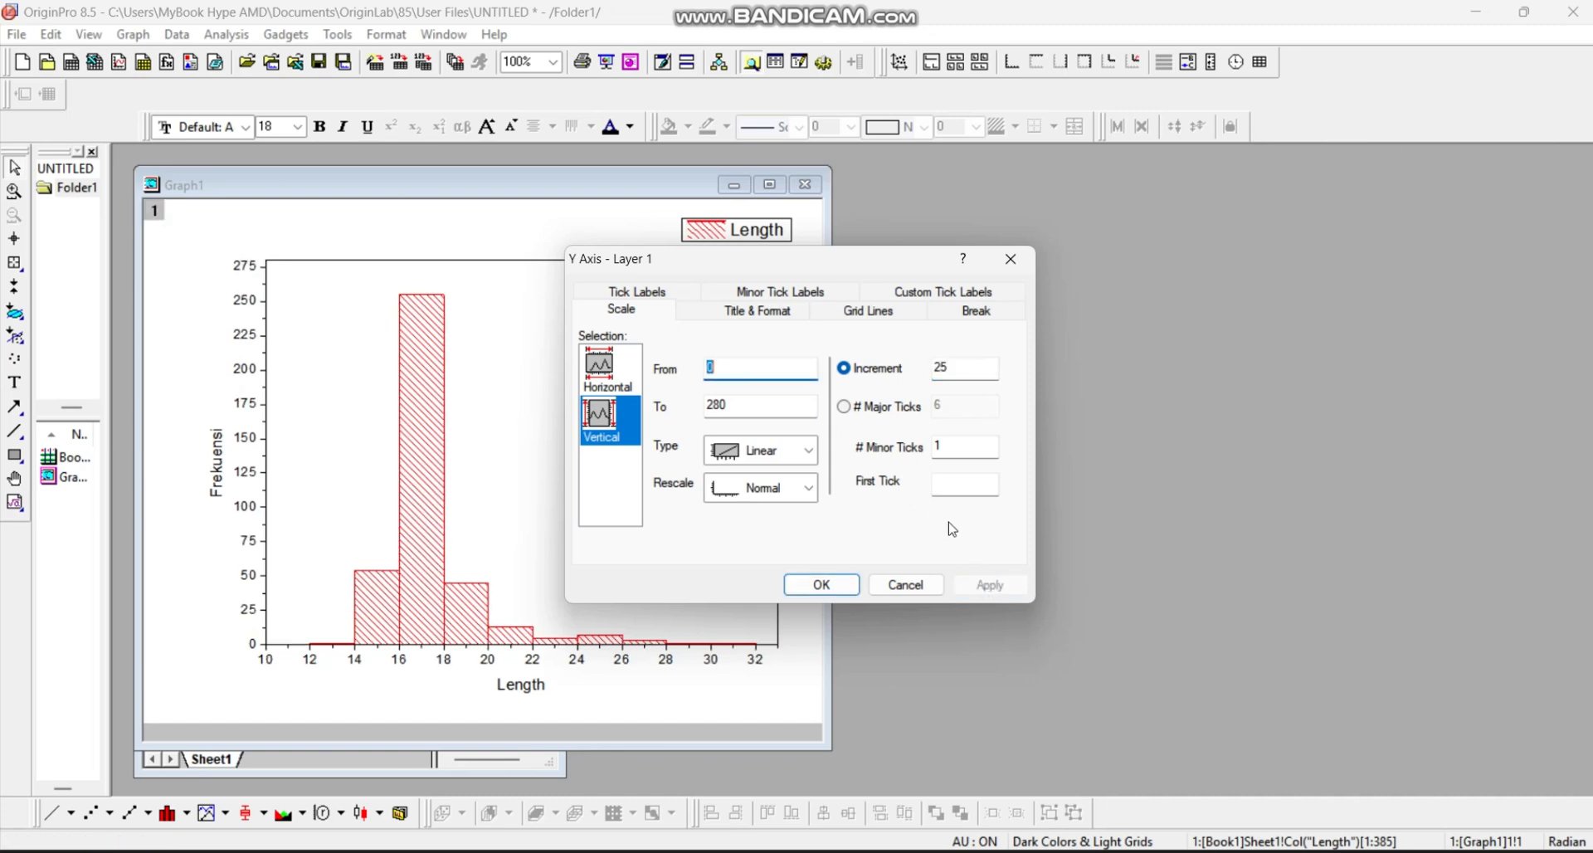
left_click_drag(779, 271, 1066, 256)
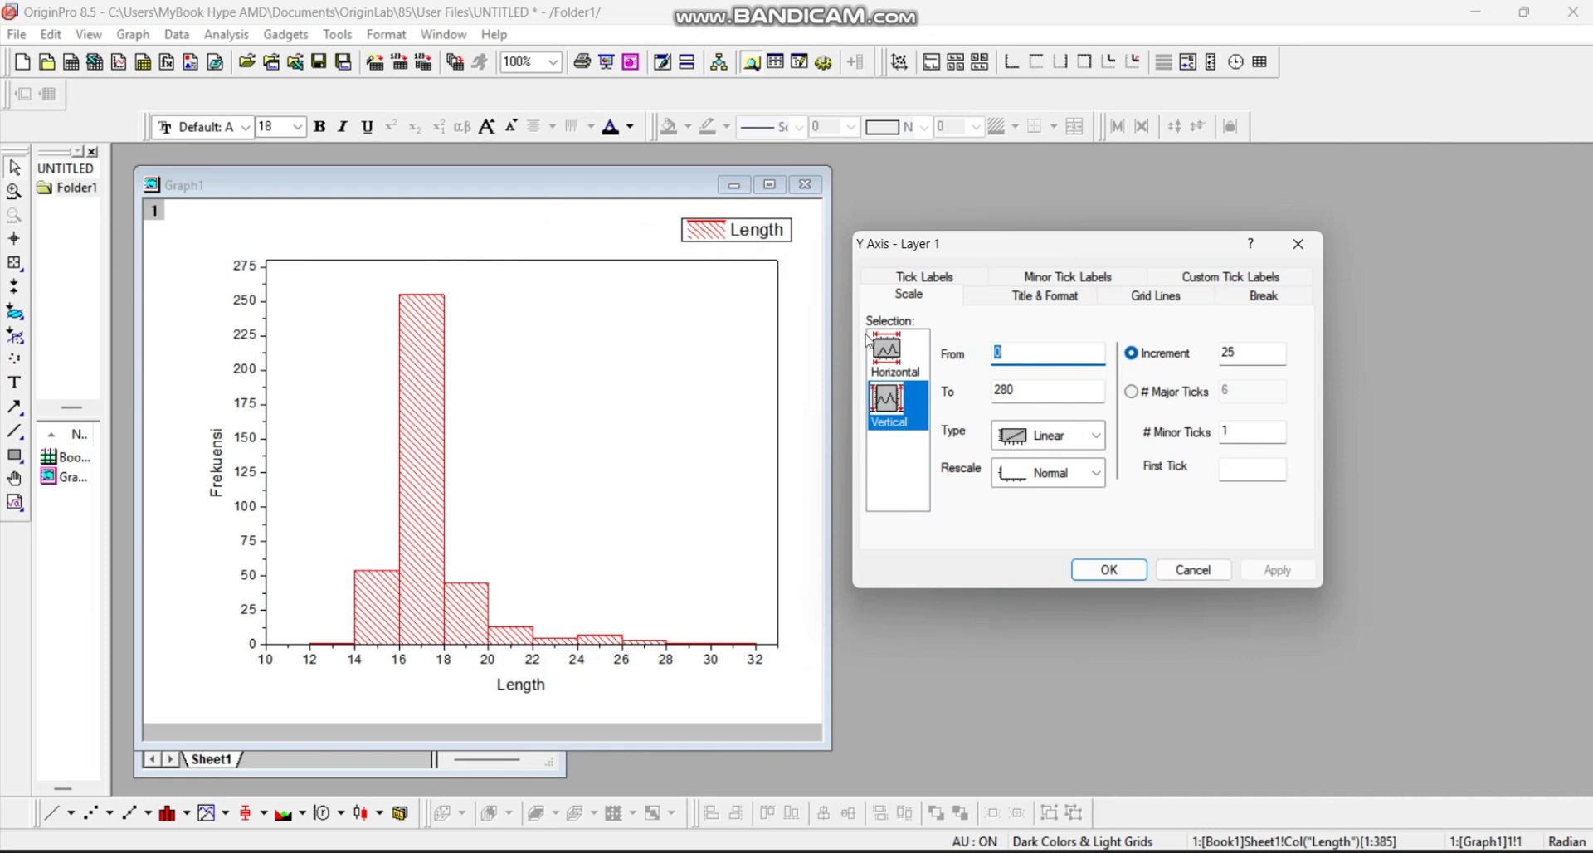
left_click(1105, 573)
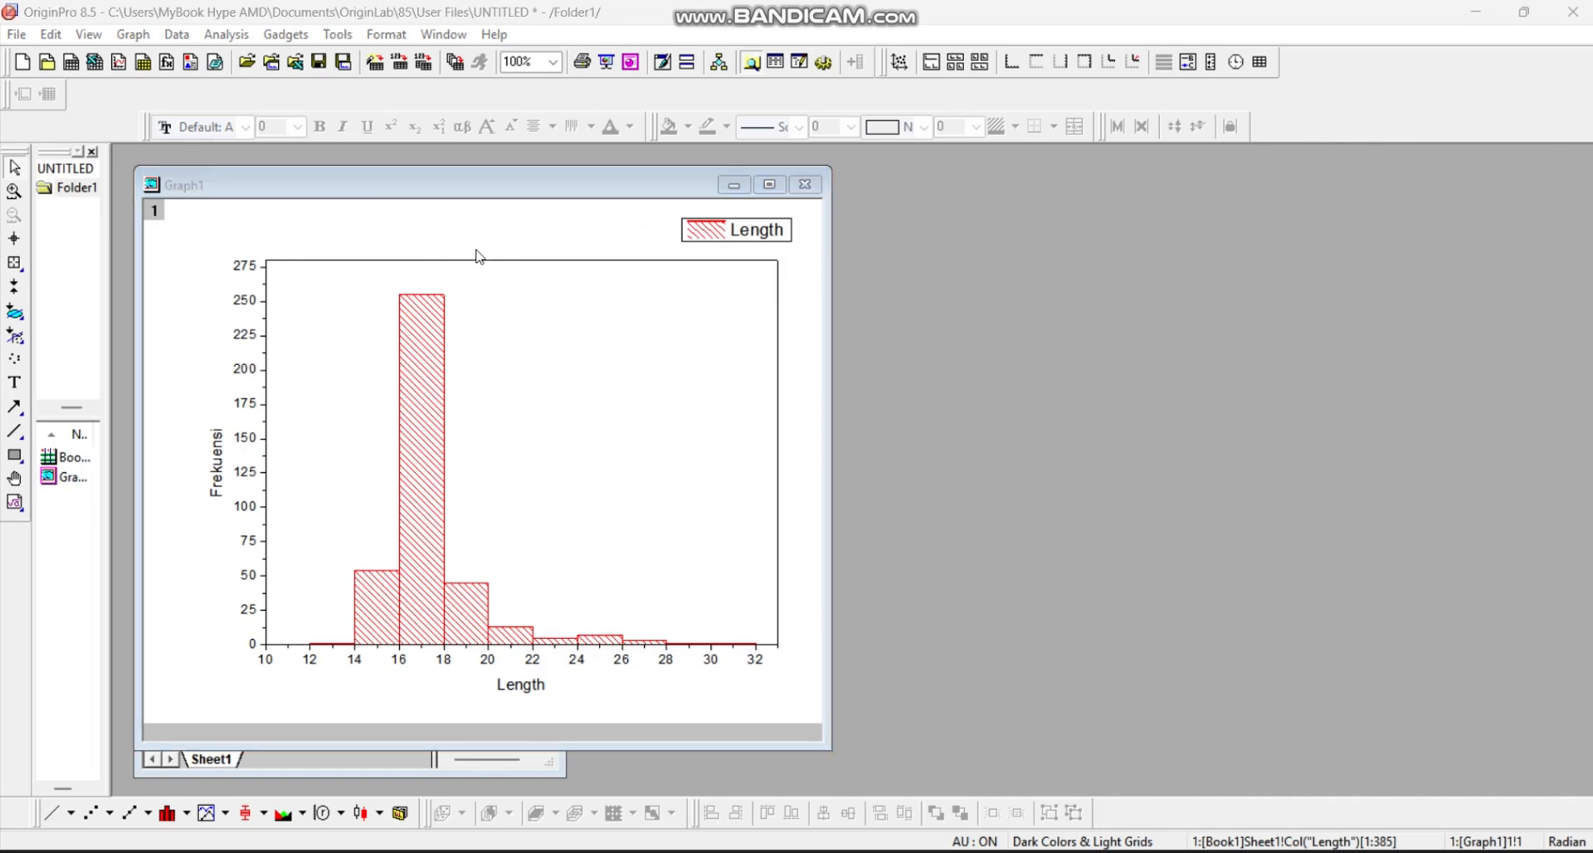
left_click_drag(456, 189, 908, 216)
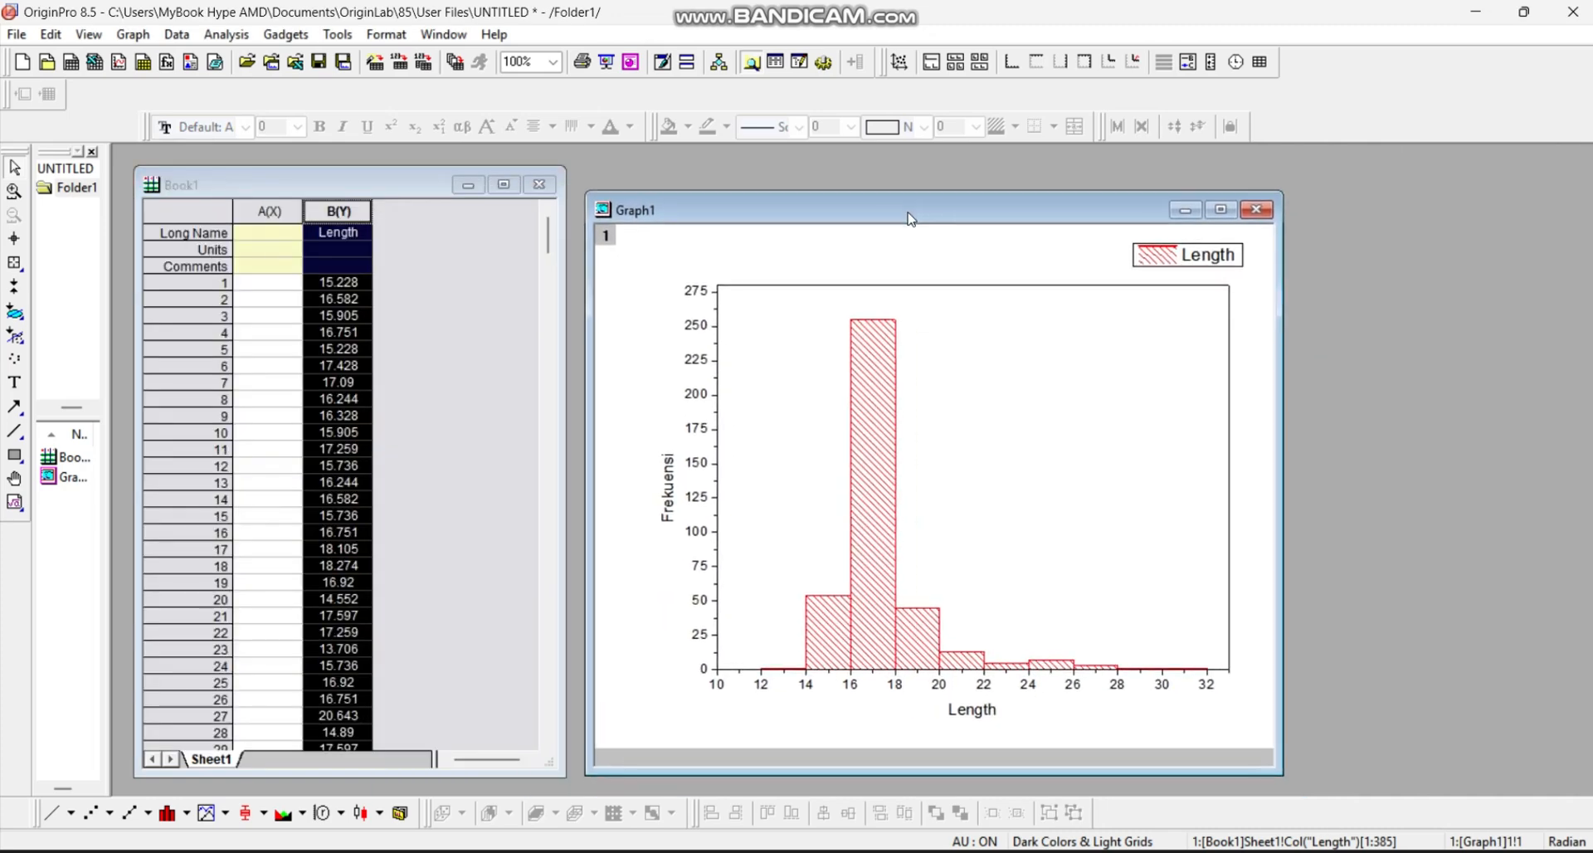